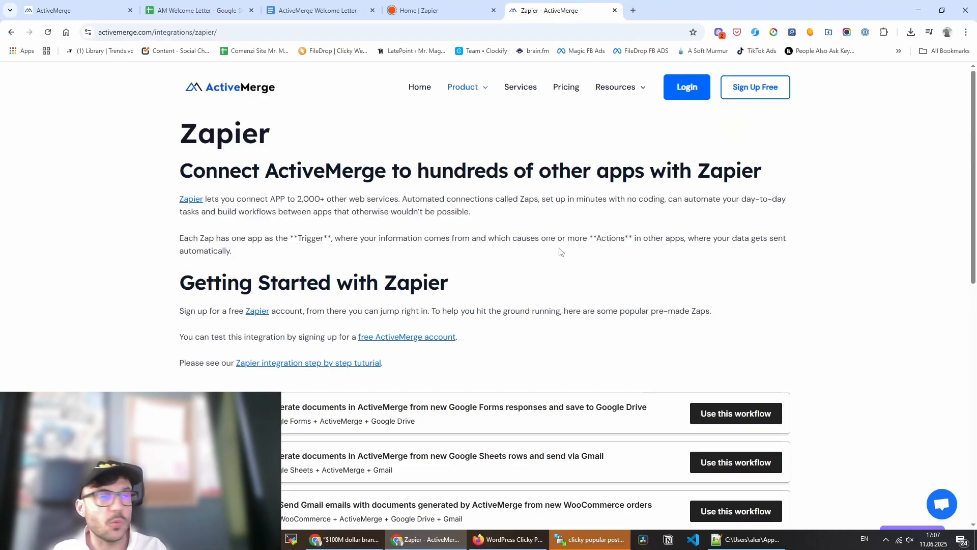
# Step: Review the name, role, city and date placeholders in the ActiveMerge Welcome Letter in Google Docs
pyautogui.click(315, 10)
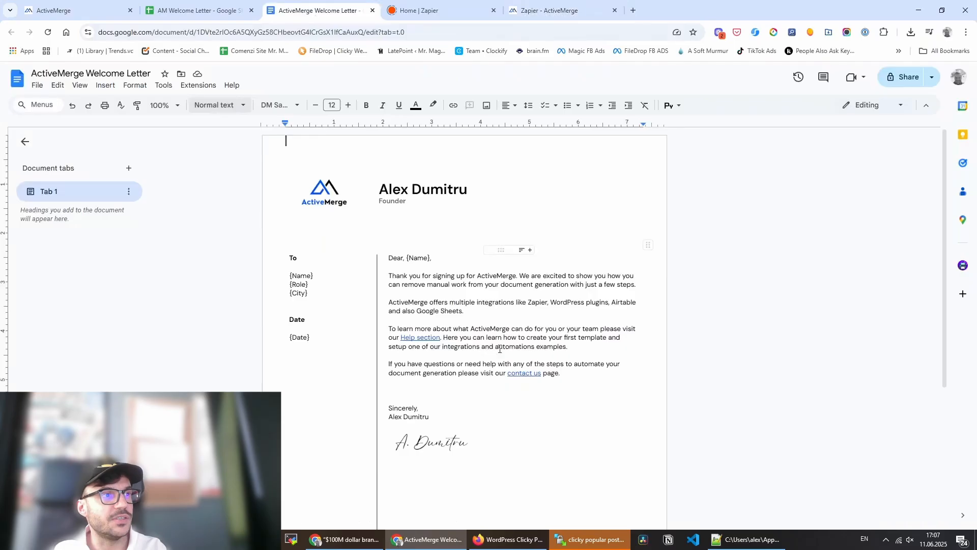
pyautogui.click(467, 284)
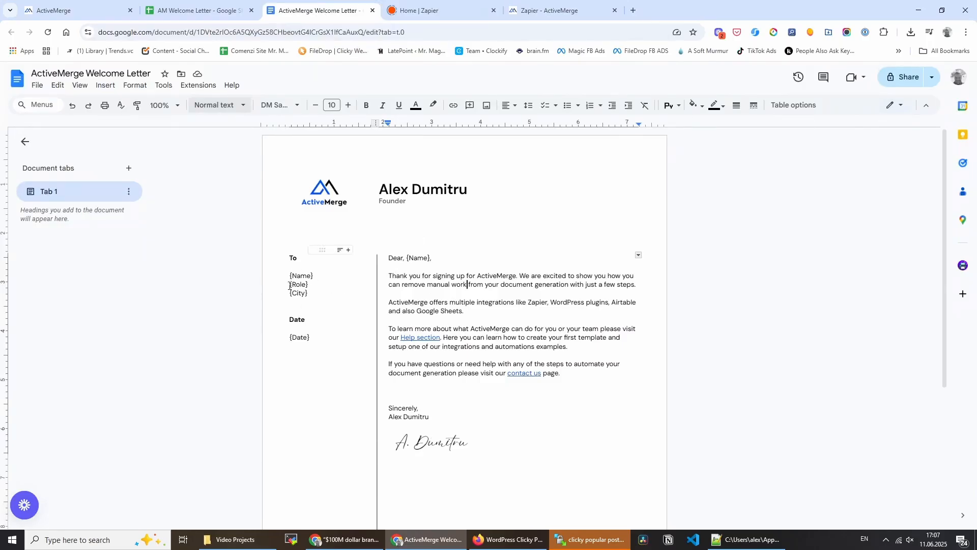
pyautogui.click(297, 294)
pyautogui.click(298, 337)
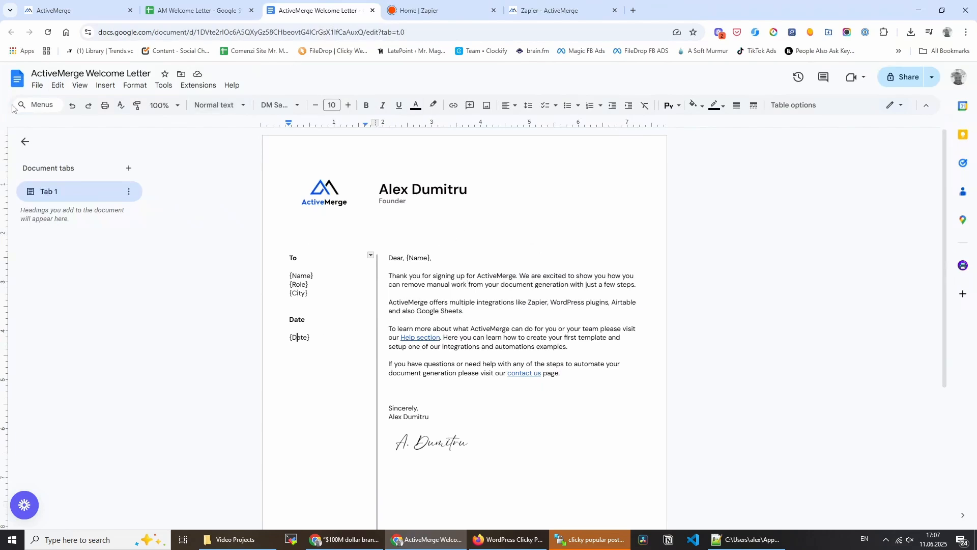
# Step: Download the welcome letter as a Microsoft Word (.docx) file and check it in the browser's recent downloads
pyautogui.click(38, 85)
pyautogui.moveTo(70, 192)
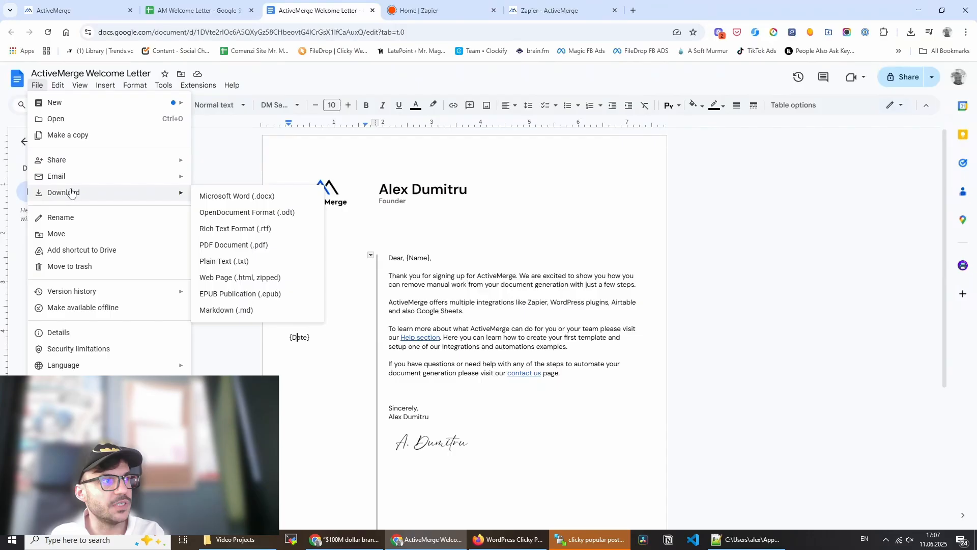
pyautogui.click(227, 195)
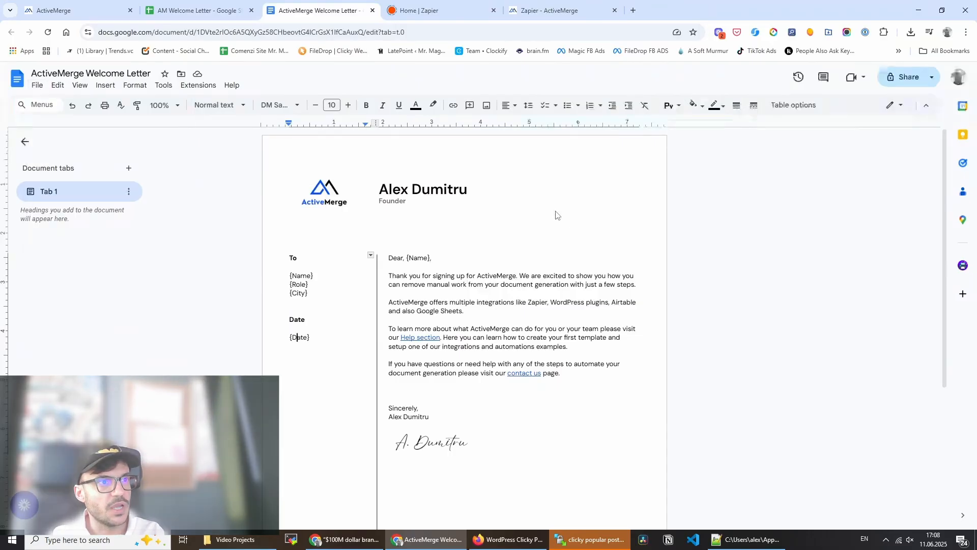
pyautogui.click(466, 316)
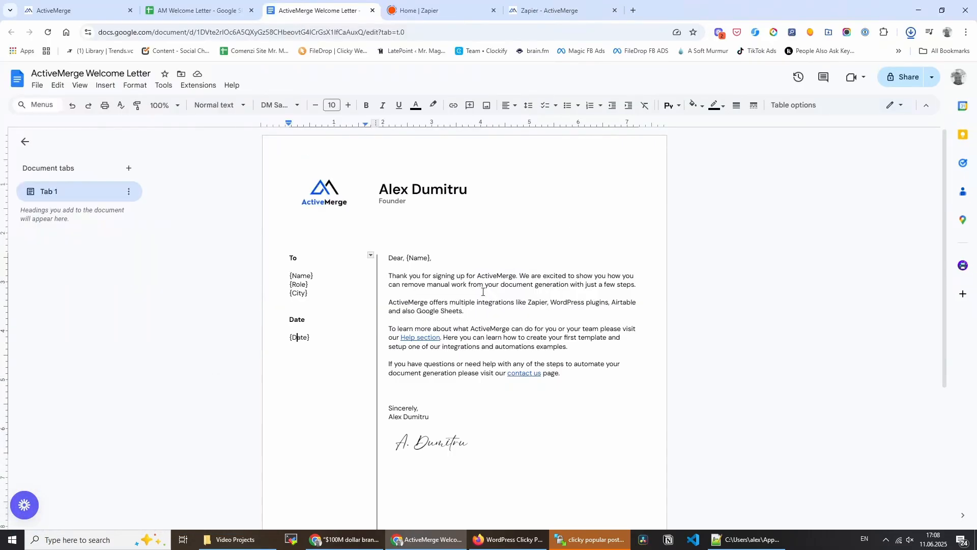
pyautogui.click(911, 32)
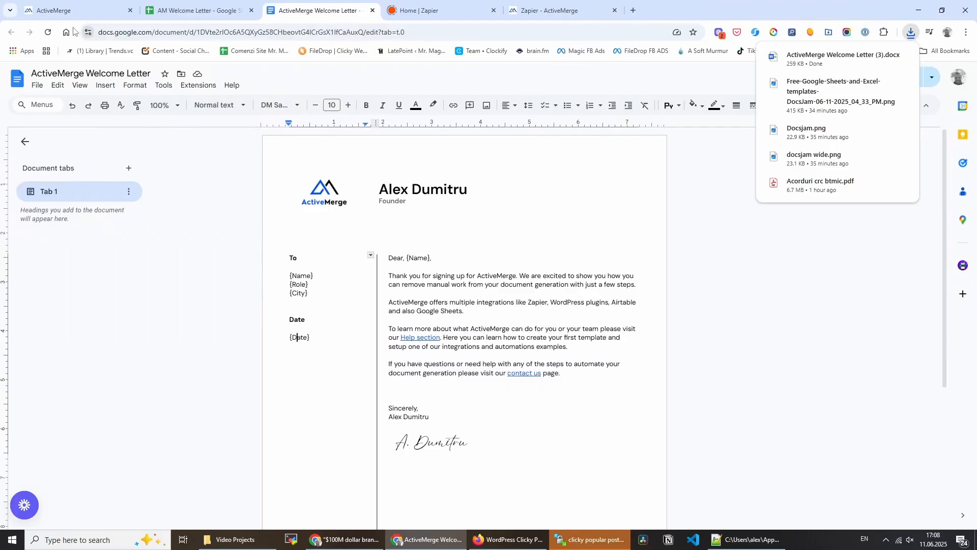
# Step: Sign in to ActiveMerge with the Google account and open the templates list, dismissing the offer to save the login
pyautogui.click(48, 11)
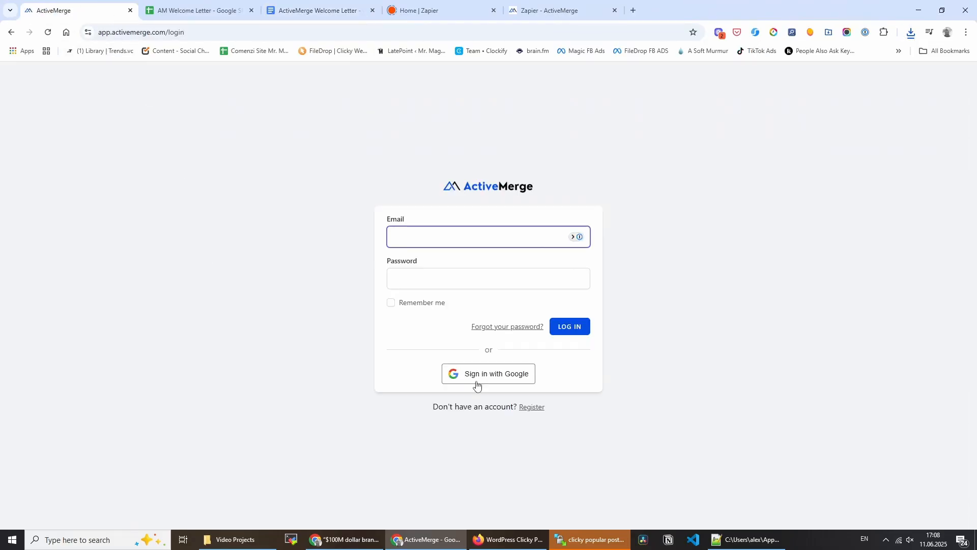
pyautogui.click(477, 385)
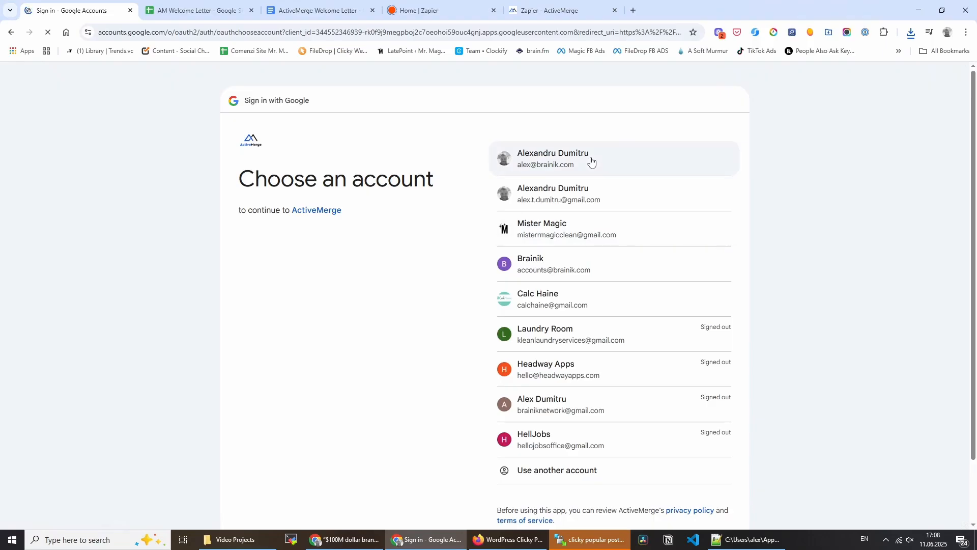
pyautogui.click(560, 167)
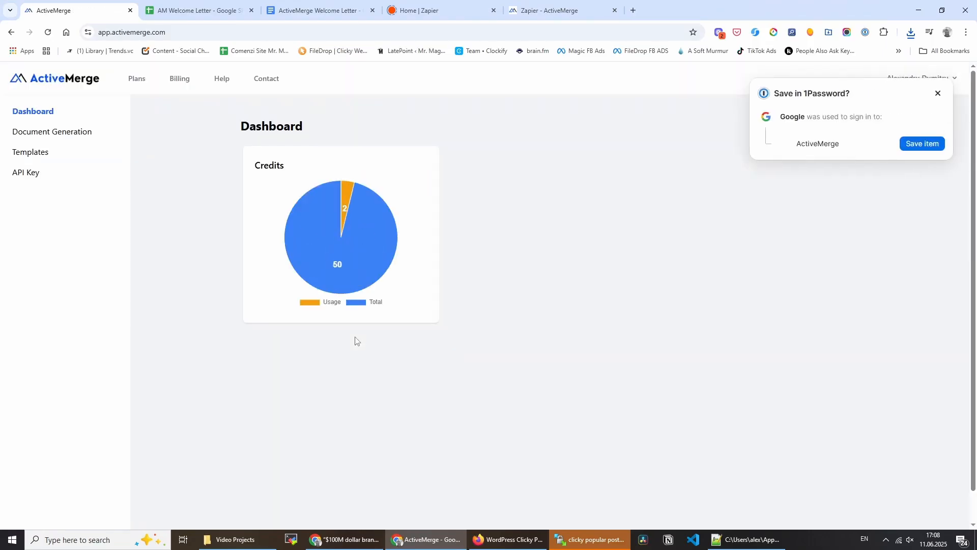
pyautogui.click(31, 156)
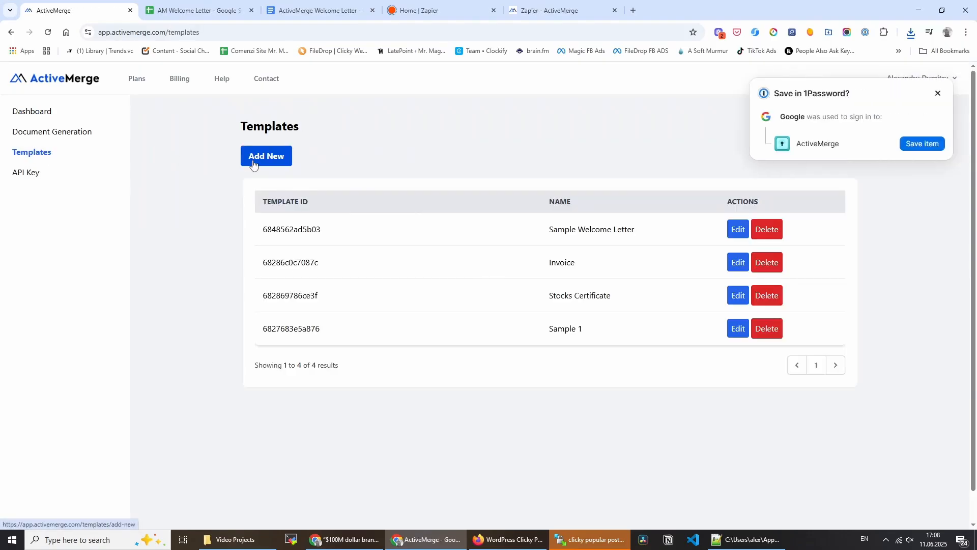
pyautogui.click(938, 93)
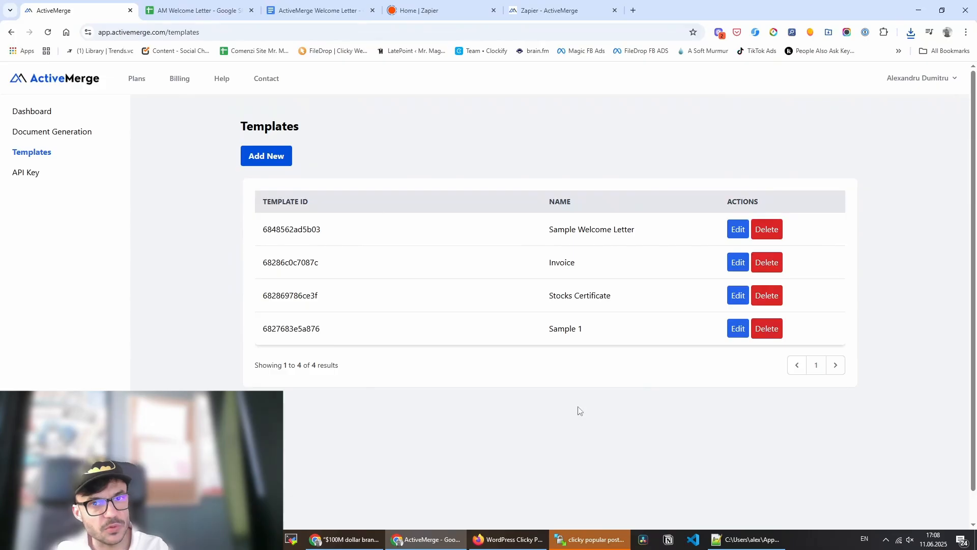
# Step: Compare the columns of the AM Welcome Letter spreadsheet with the placeholders in the welcome letter, and return to ActiveMerge
pyautogui.click(188, 11)
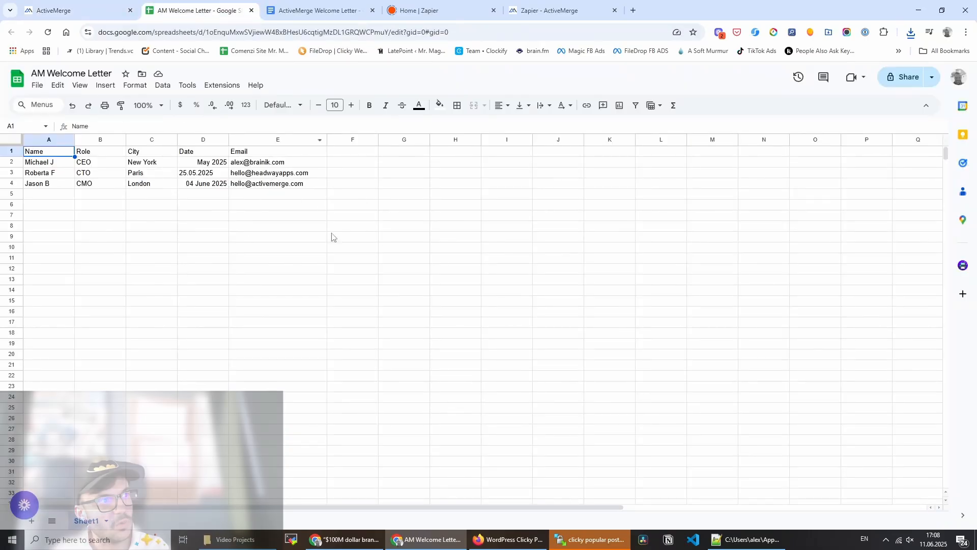
pyautogui.click(62, 9)
pyautogui.click(310, 10)
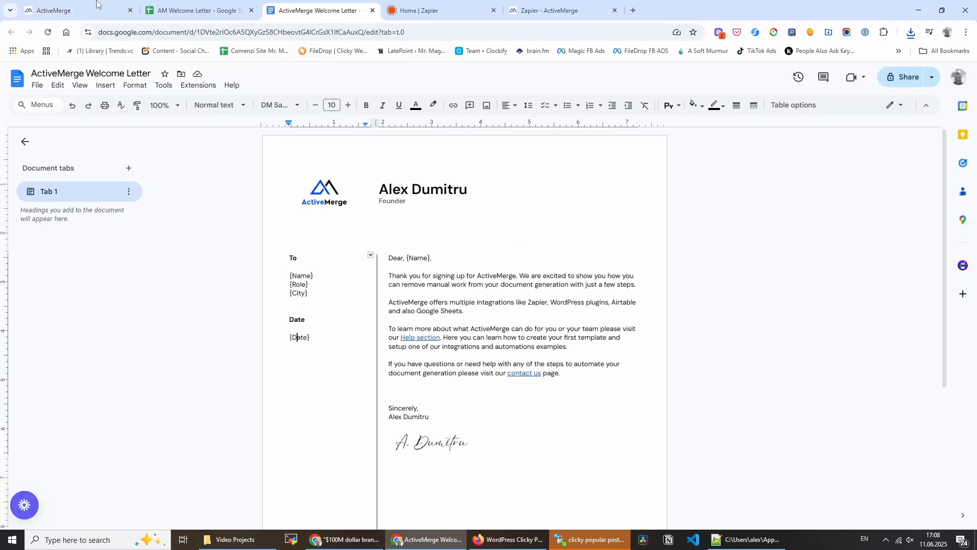
pyautogui.click(76, 9)
# Step: Add a new template by uploading the downloaded ActiveMerge Welcome Letter (3).docx and detect its placeholders
pyautogui.click(279, 166)
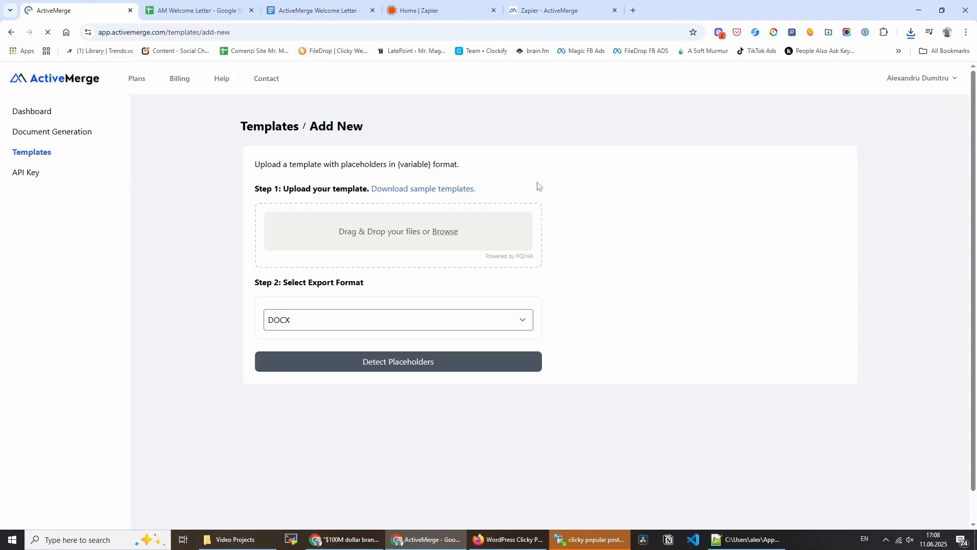
pyautogui.click(911, 32)
pyautogui.moveTo(843, 76); pyautogui.dragTo(372, 225)
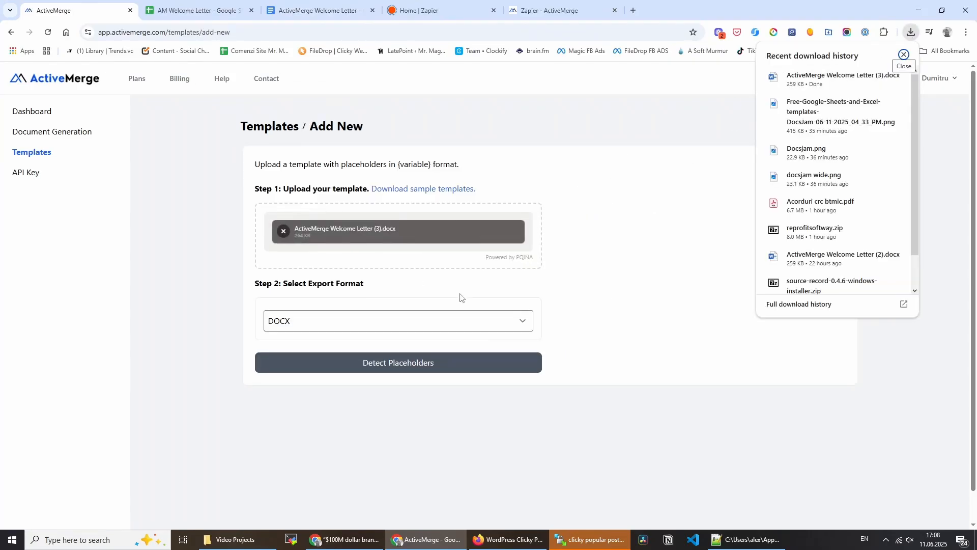
pyautogui.click(419, 363)
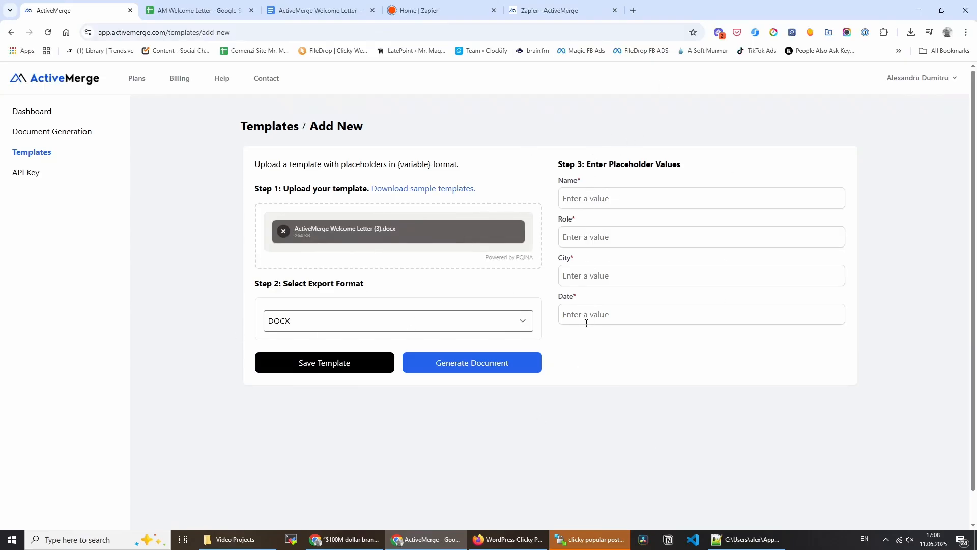
# Step: Save the uploaded template under the name "Welcome Demo 1"
pyautogui.click(350, 363)
pyautogui.click(468, 155)
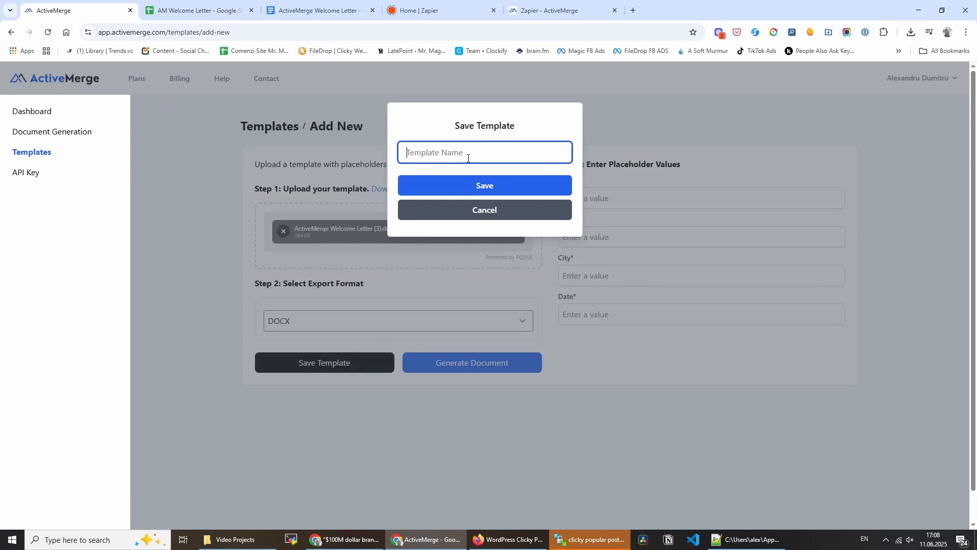
pyautogui.write('Welcome Demo 1')
pyautogui.click(476, 187)
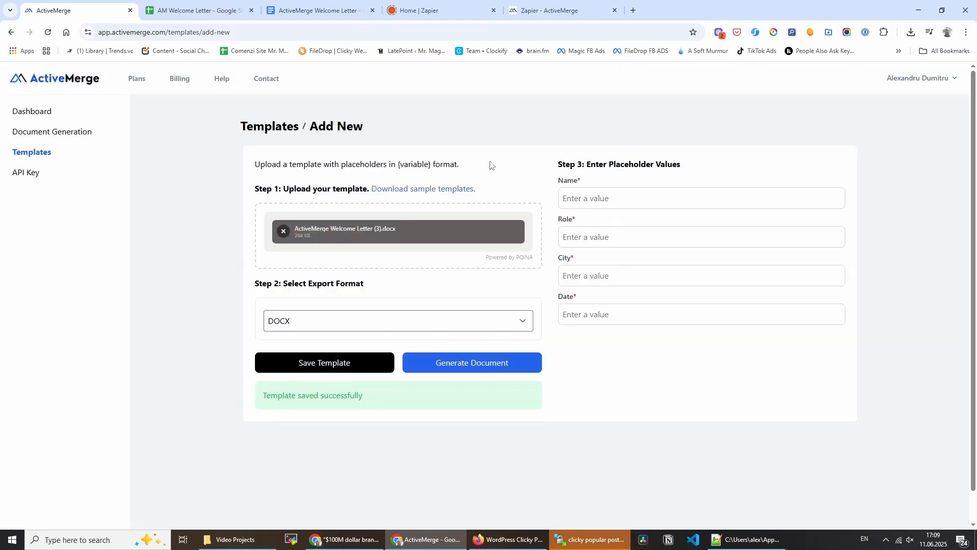
# Step: Check the name and template ID of Welcome Demo 1 in the ActiveMerge templates list
pyautogui.click(49, 153)
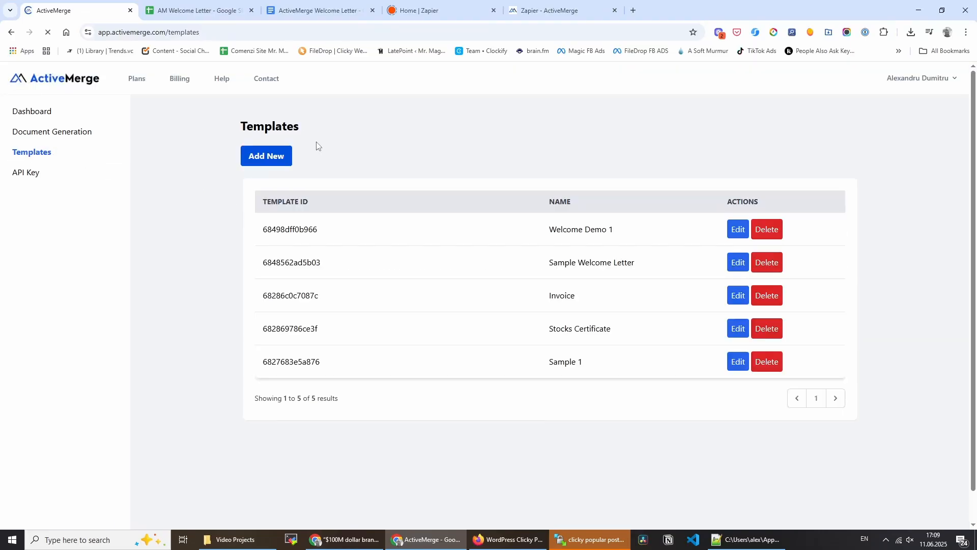
pyautogui.tripleClick(583, 229)
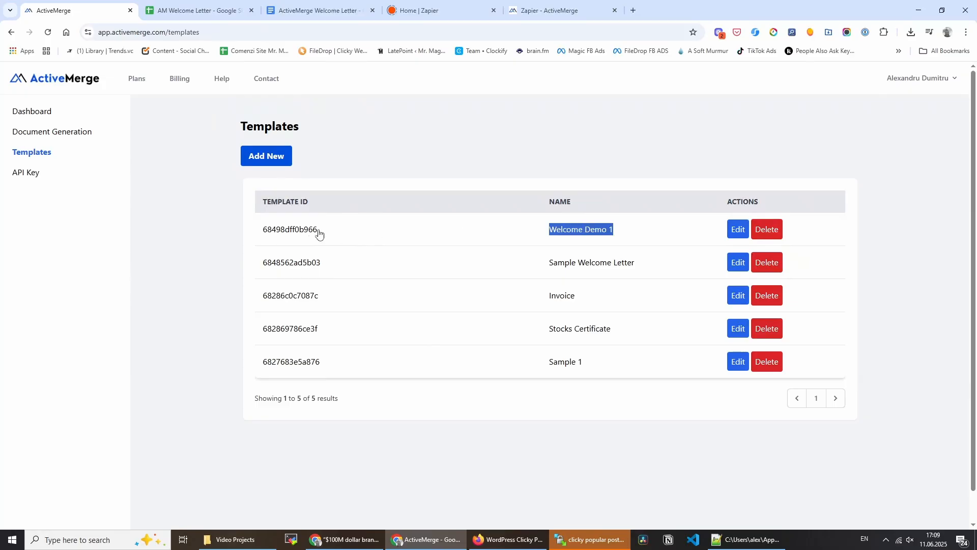
pyautogui.click(292, 232)
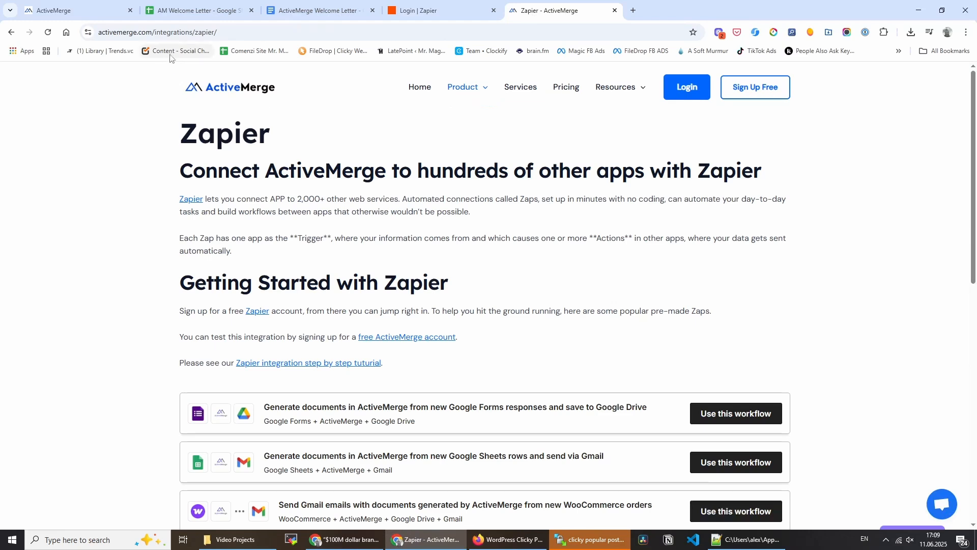
# Step: Use the ActiveMerge workflow that generates documents from new Google Sheets rows and sends via Gmail, logging in to Zapier with Google
pyautogui.scroll(-3, 176, 306)
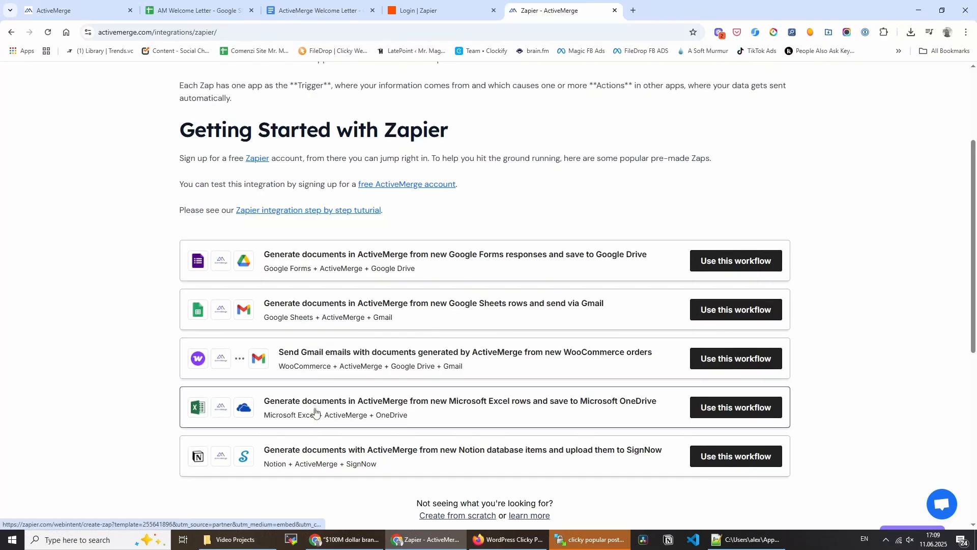
pyautogui.click(717, 316)
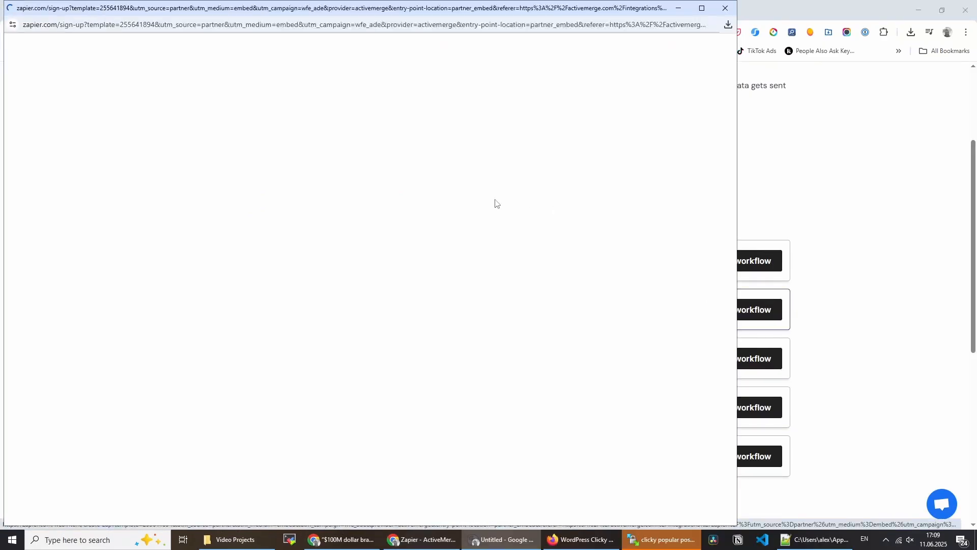
pyautogui.click(450, 181)
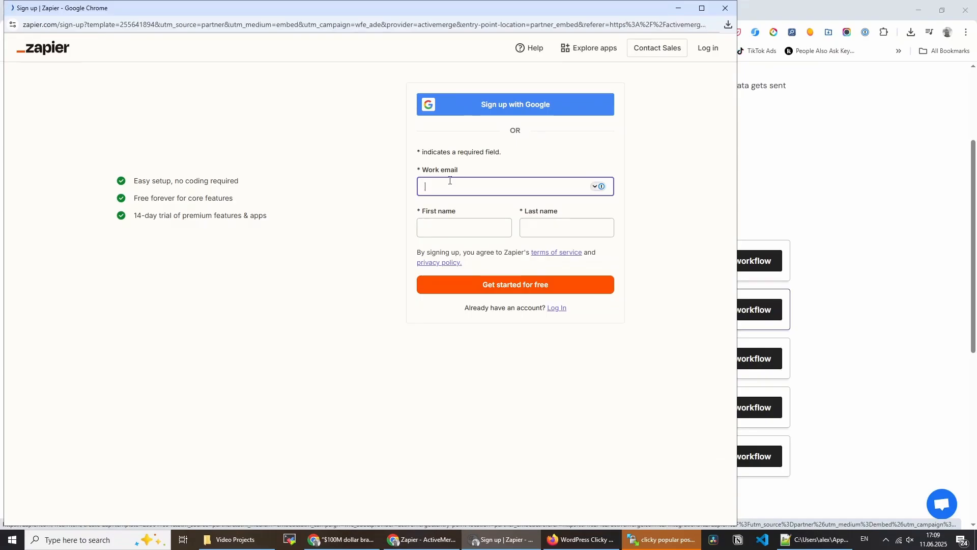
pyautogui.click(589, 188)
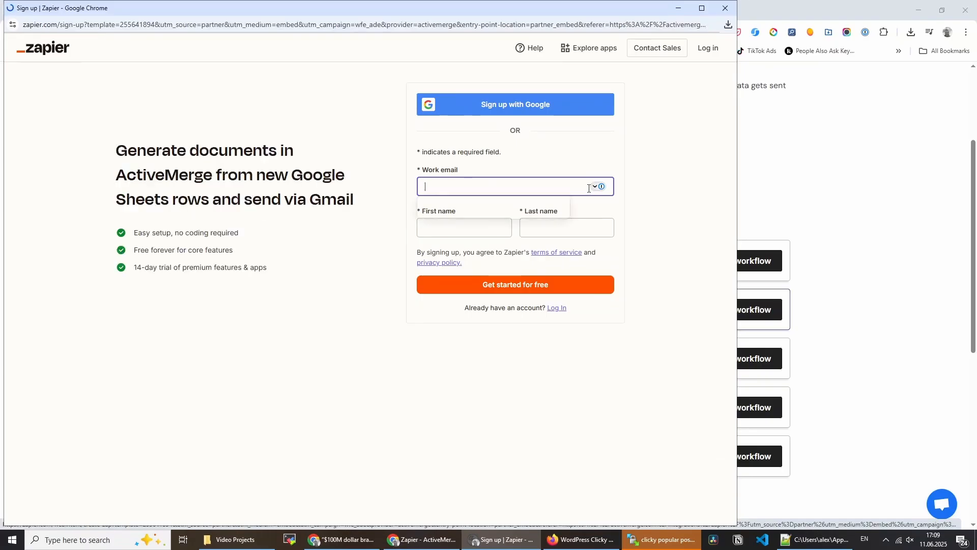
pyautogui.click(558, 308)
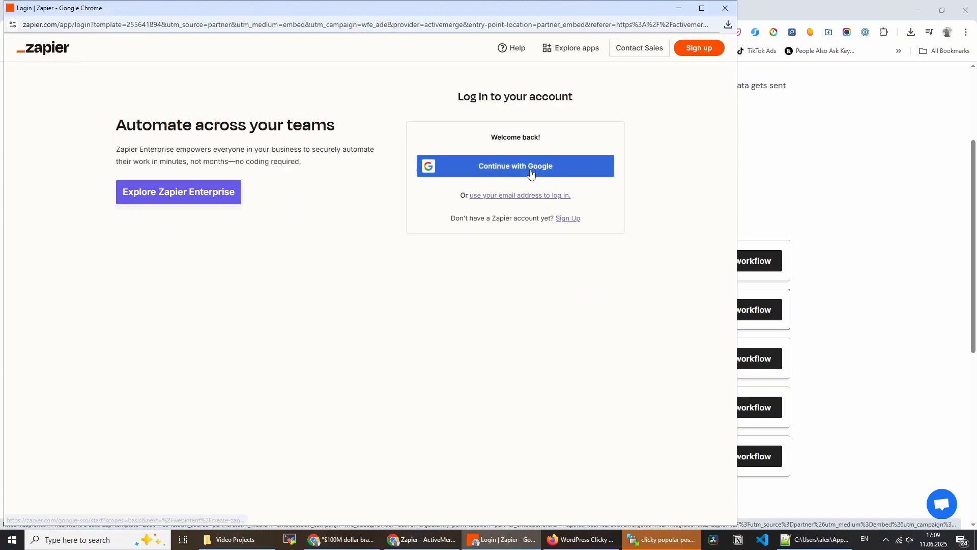
pyautogui.click(529, 169)
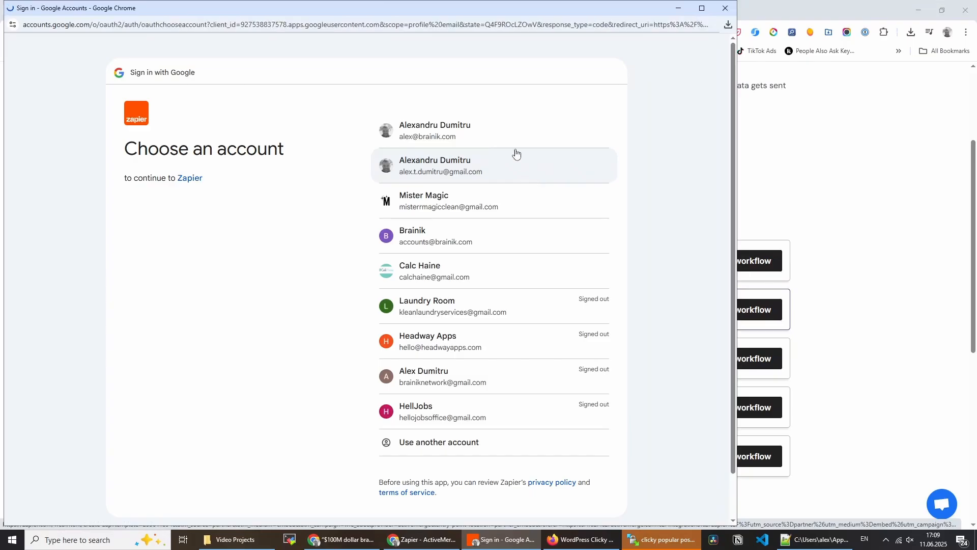
pyautogui.click(504, 133)
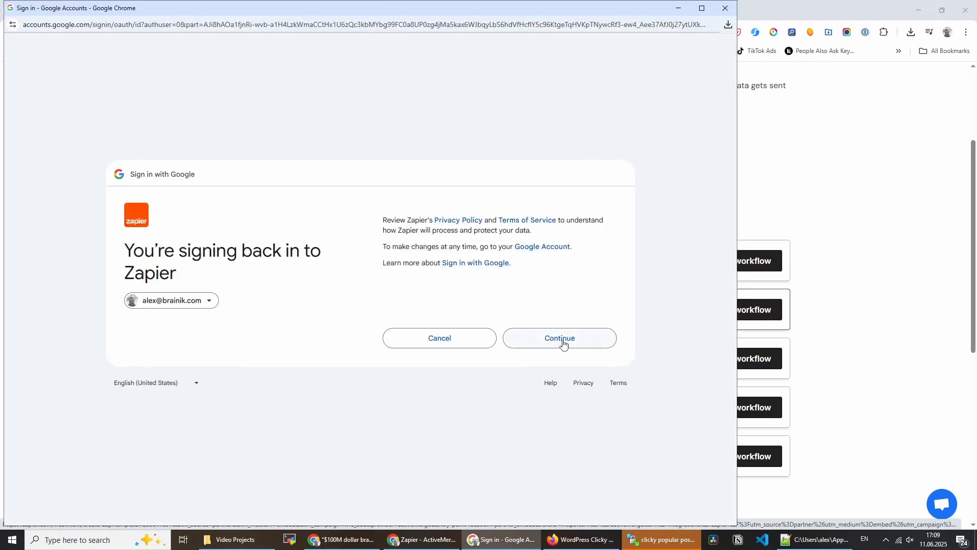
pyautogui.click(563, 345)
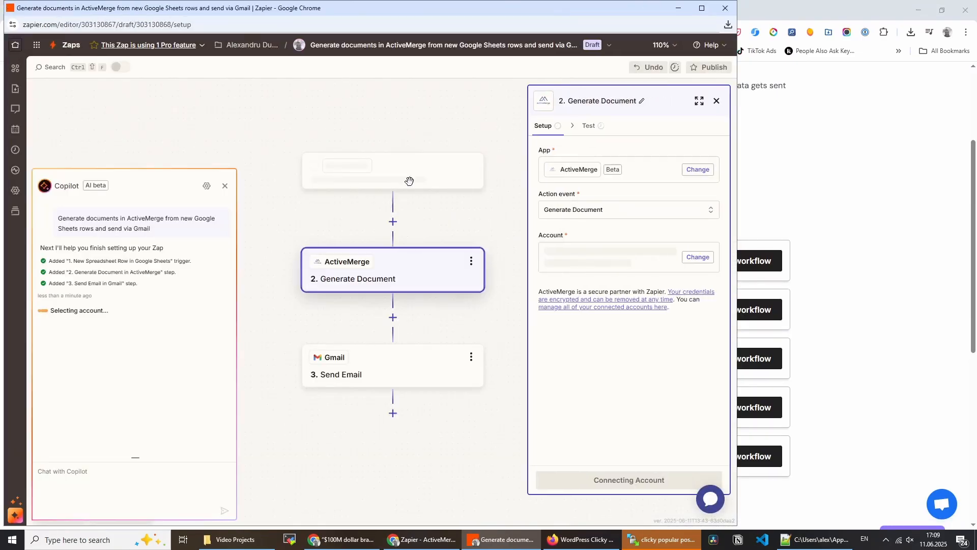
# Step: Configure the New Spreadsheet Row trigger to use the AM Welcome Letter spreadsheet and its Sheet1 worksheet
pyautogui.click(225, 186)
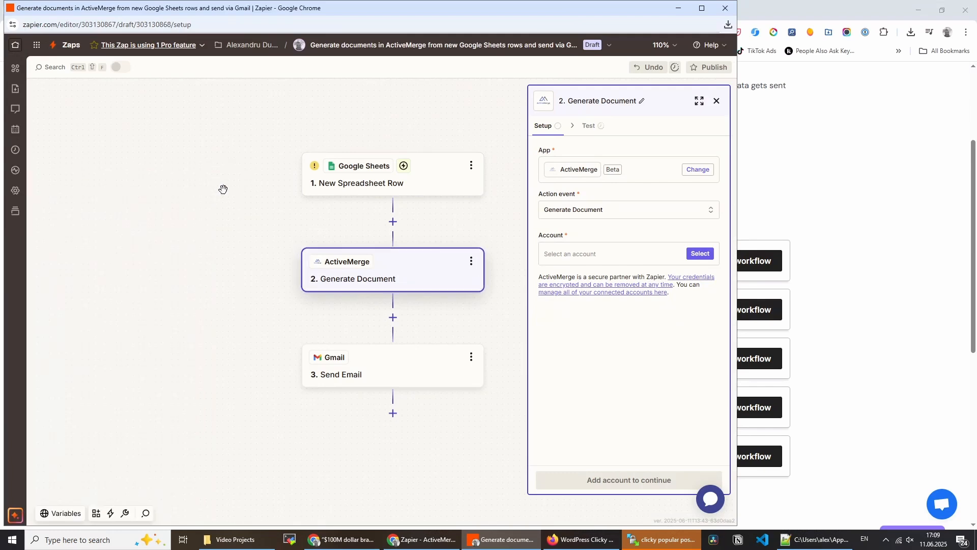
pyautogui.click(383, 184)
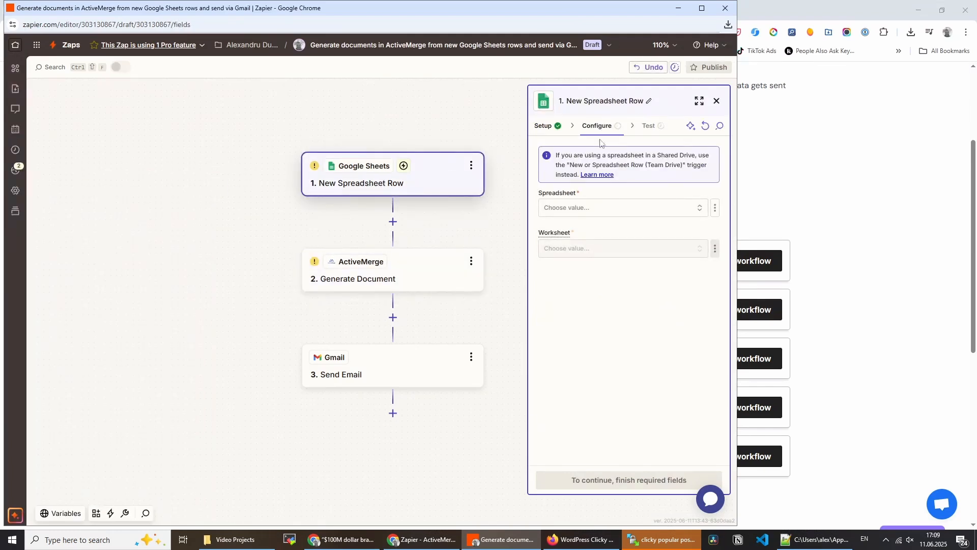
pyautogui.click(678, 8)
pyautogui.click(198, 10)
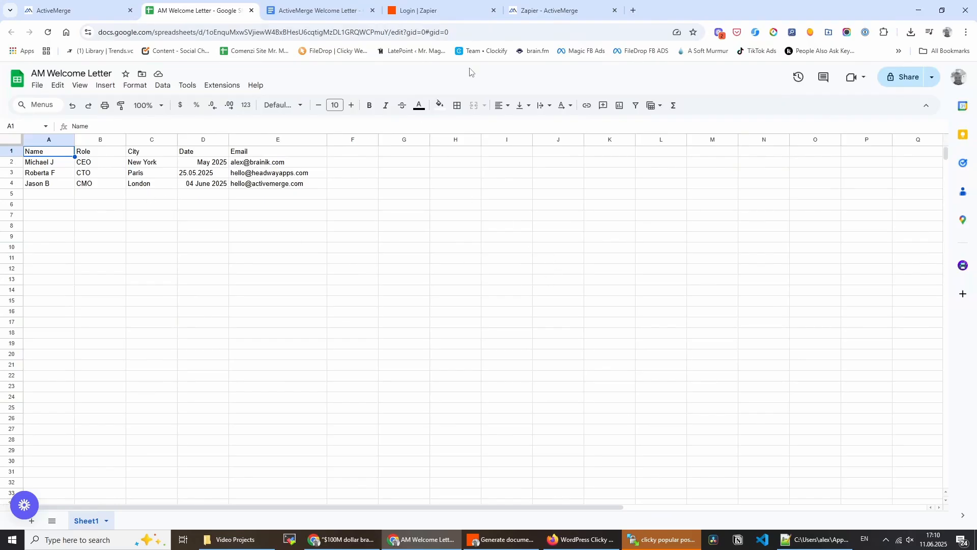
pyautogui.click(525, 541)
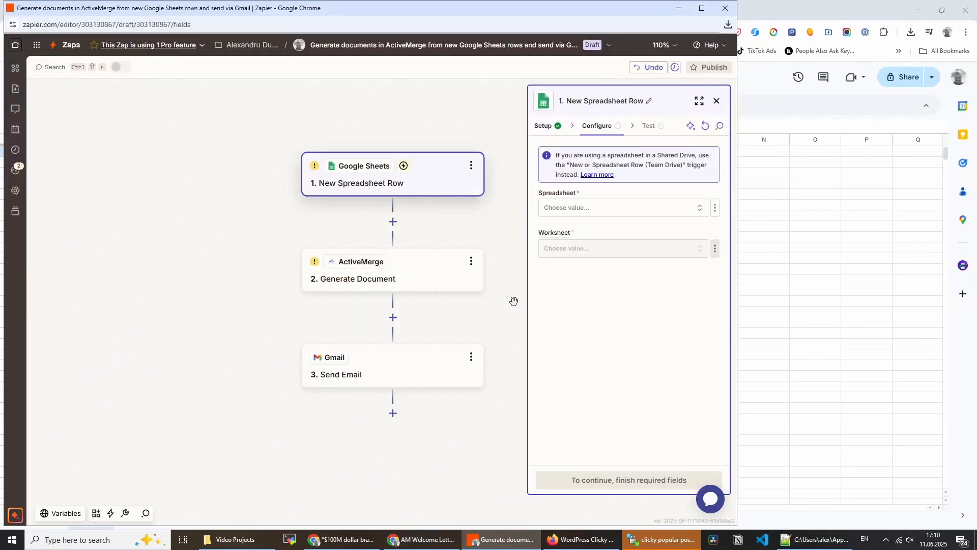
pyautogui.click(620, 209)
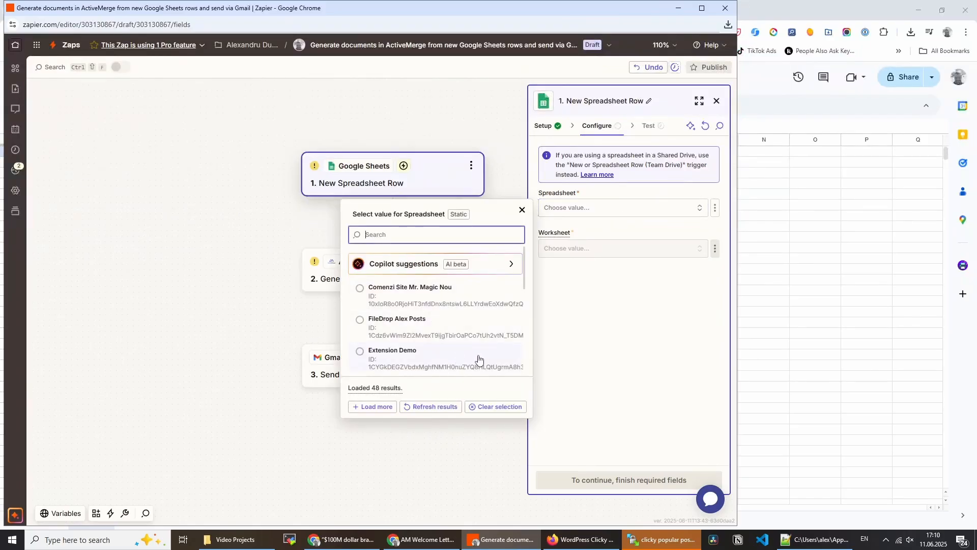
pyautogui.scroll(-2, 477, 360)
pyautogui.click(434, 331)
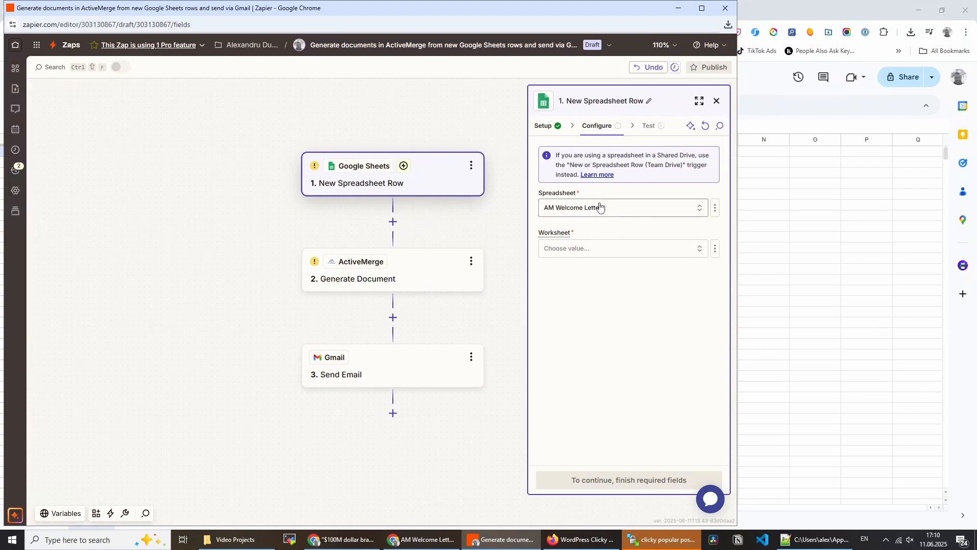
pyautogui.click(618, 249)
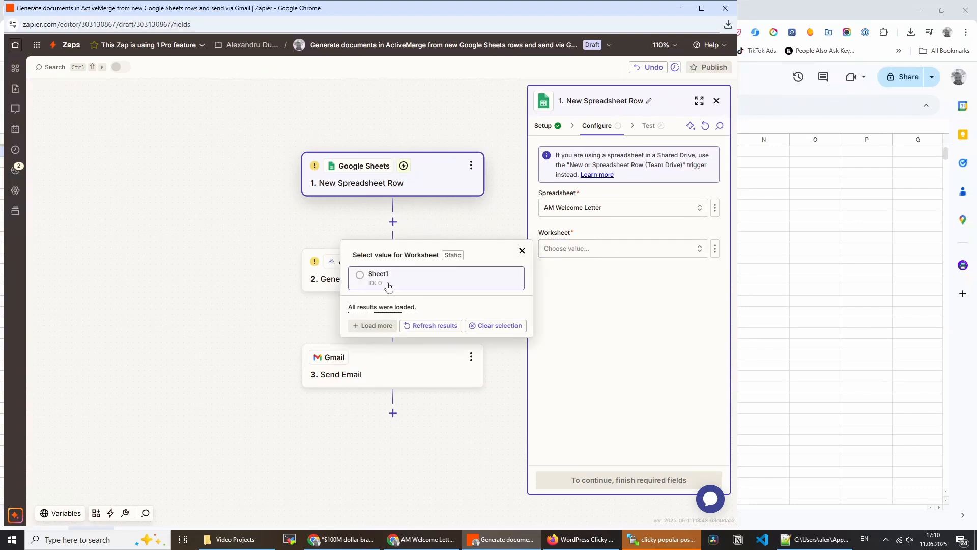
pyautogui.click(388, 286)
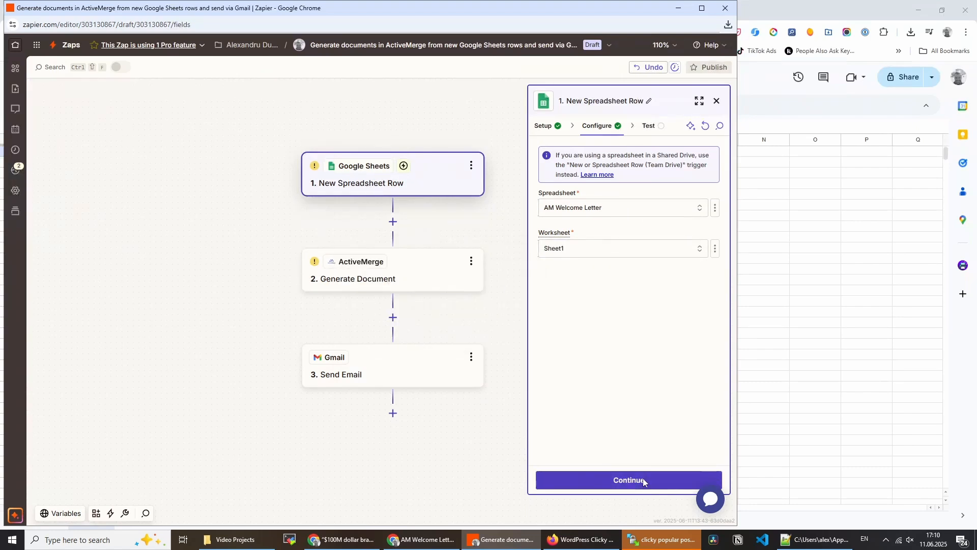
# Step: Test the Google Sheets trigger and continue with Spreadsheet Row A as the sample record
pyautogui.click(643, 478)
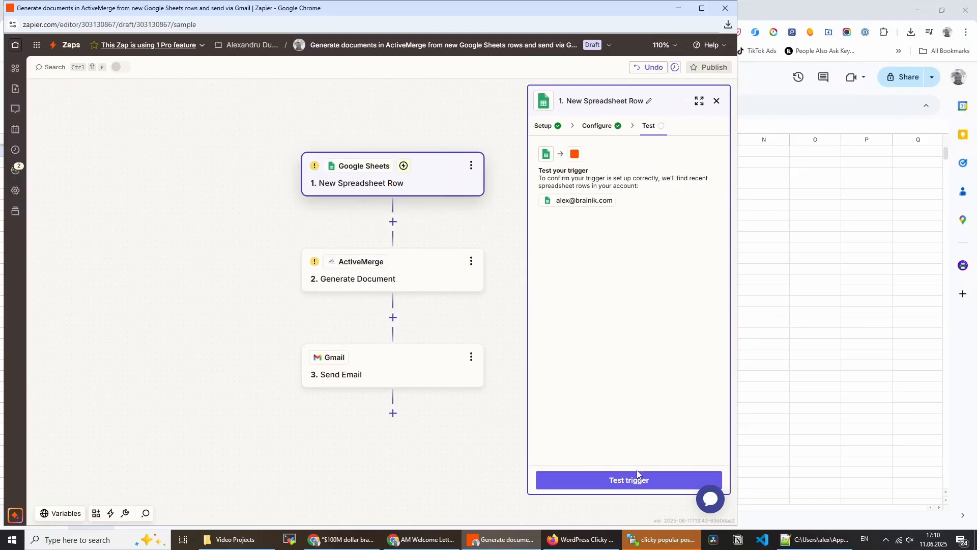
pyautogui.click(638, 486)
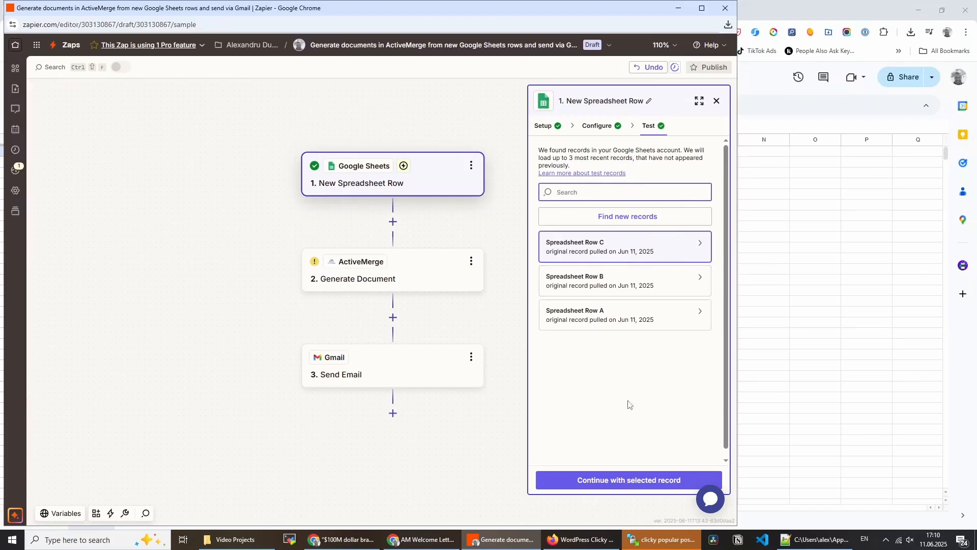
pyautogui.click(626, 324)
pyautogui.click(625, 482)
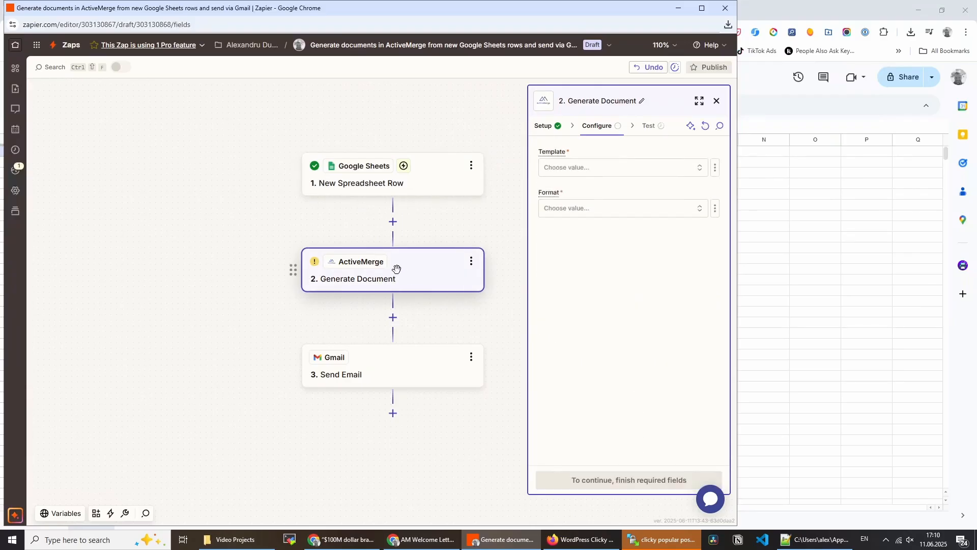
# Step: Review the account and action event in the Generate Document setup, and check the API key page in ActiveMerge
pyautogui.click(542, 125)
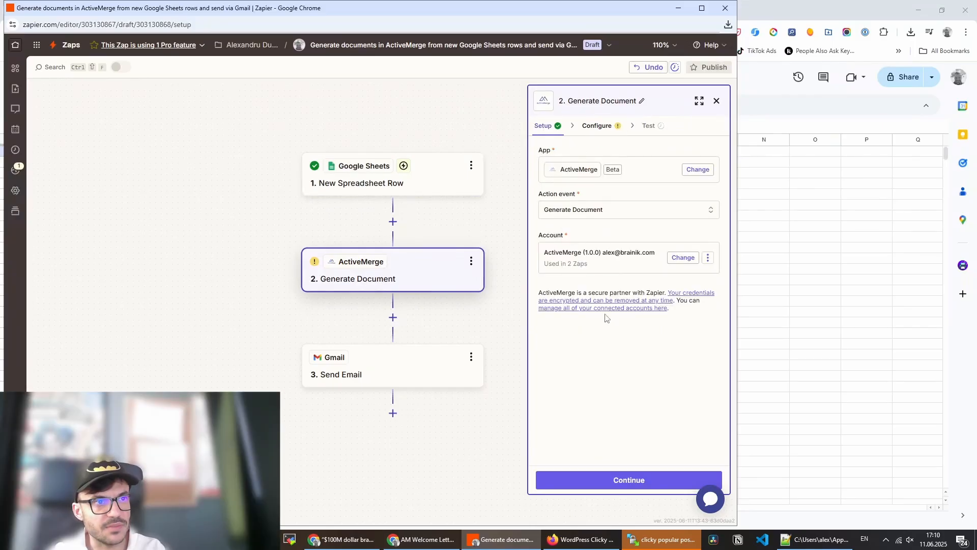
pyautogui.click(492, 539)
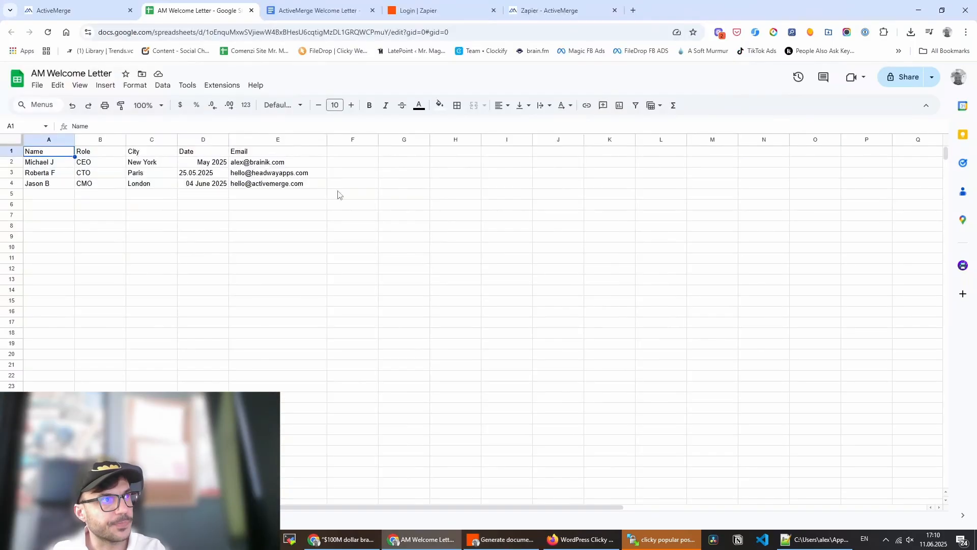
pyautogui.click(76, 10)
pyautogui.click(31, 172)
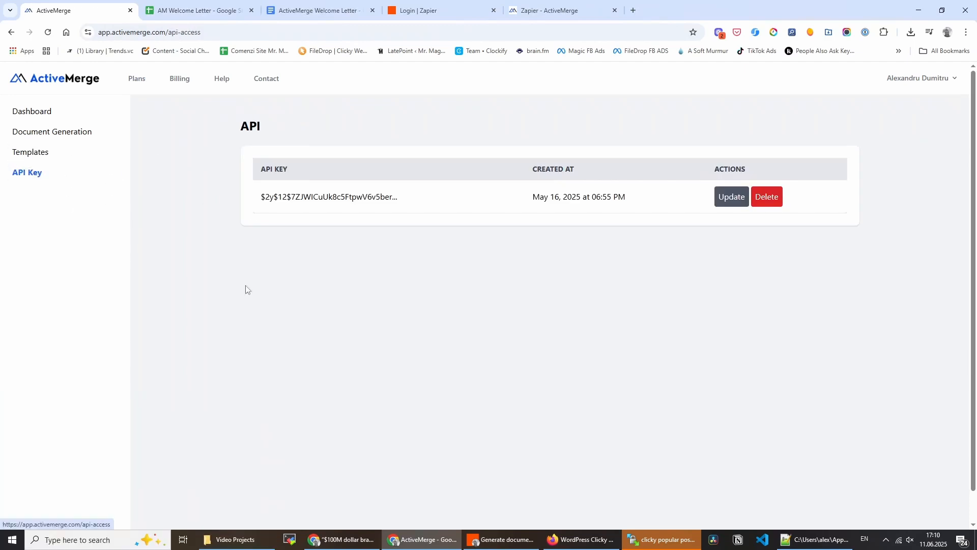
pyautogui.click(505, 547)
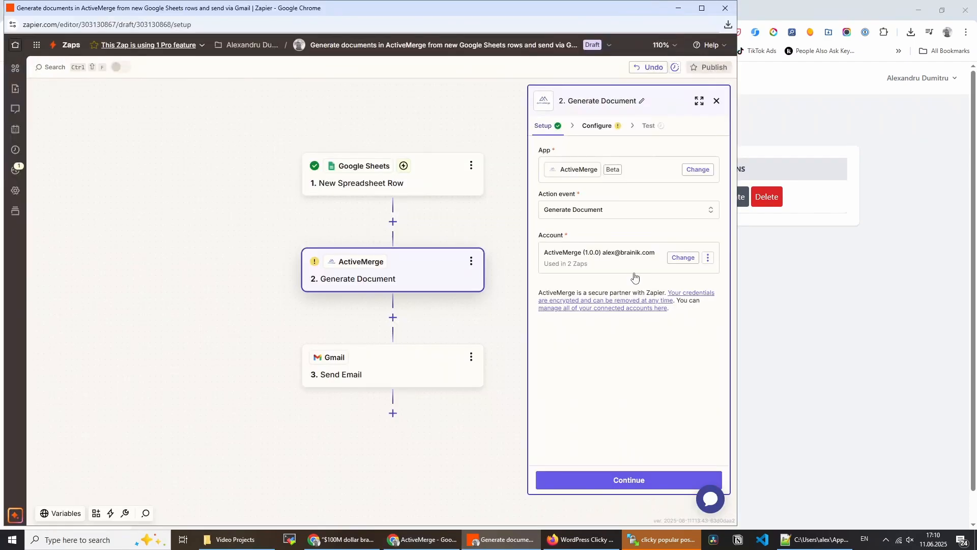
pyautogui.click(629, 215)
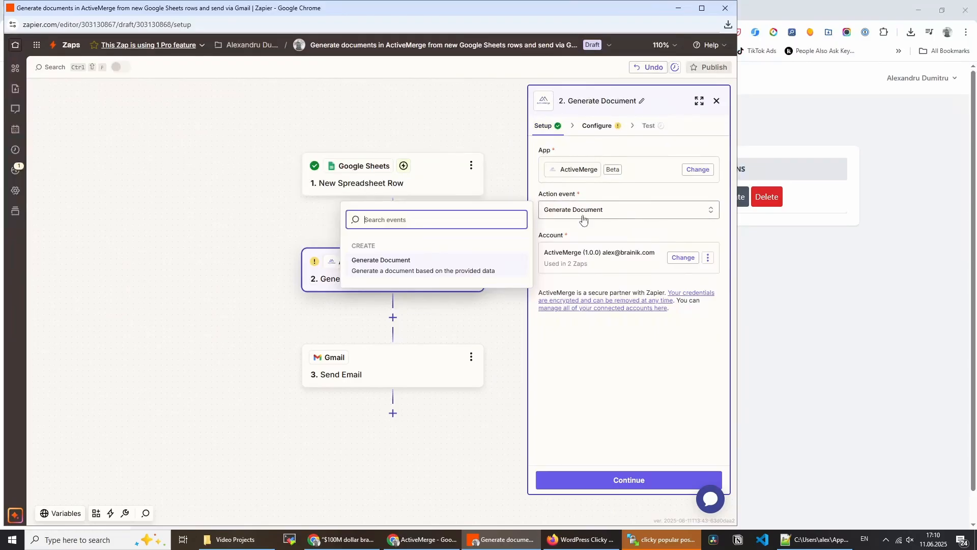
pyautogui.click(645, 209)
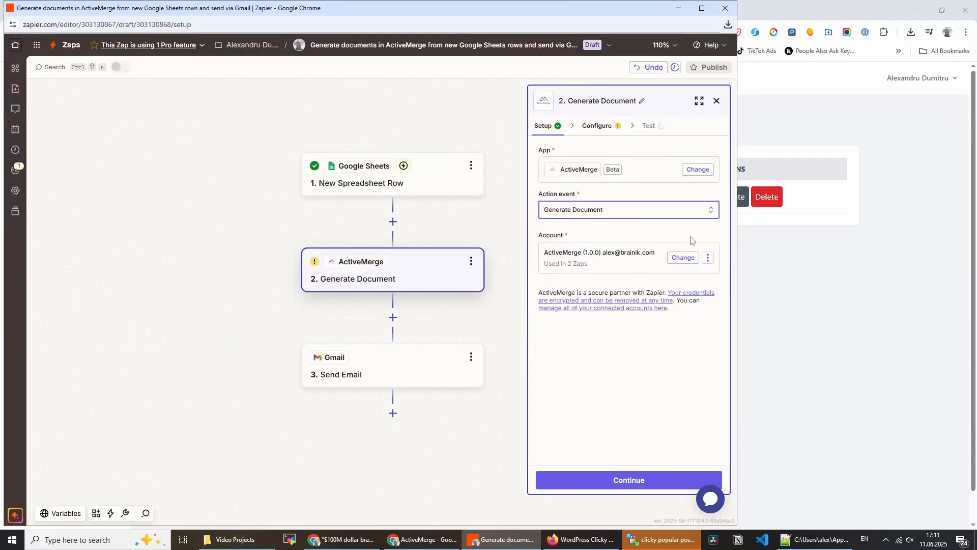
# Step: Configure the Generate Document step with the Welcome Demo 1 template and PDF as the output format
pyautogui.click(656, 487)
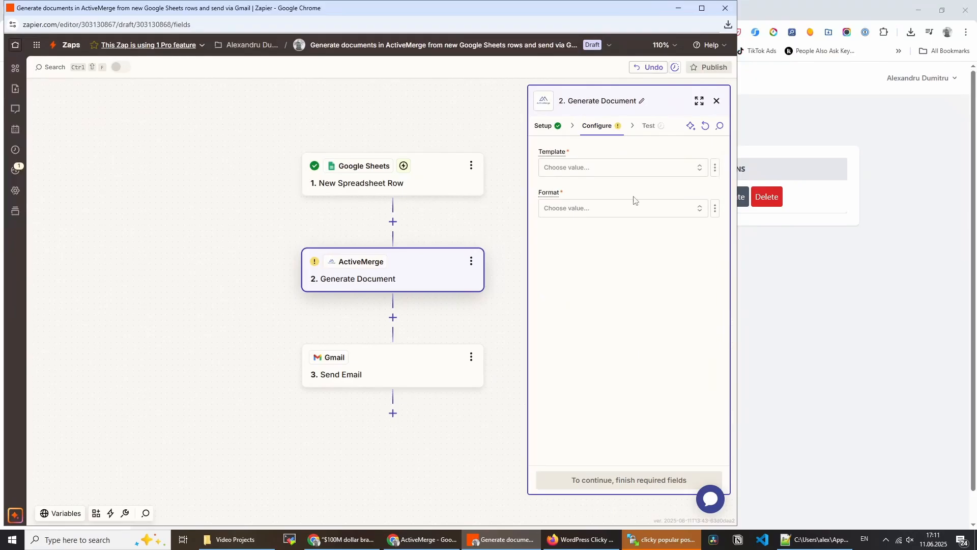
pyautogui.click(626, 172)
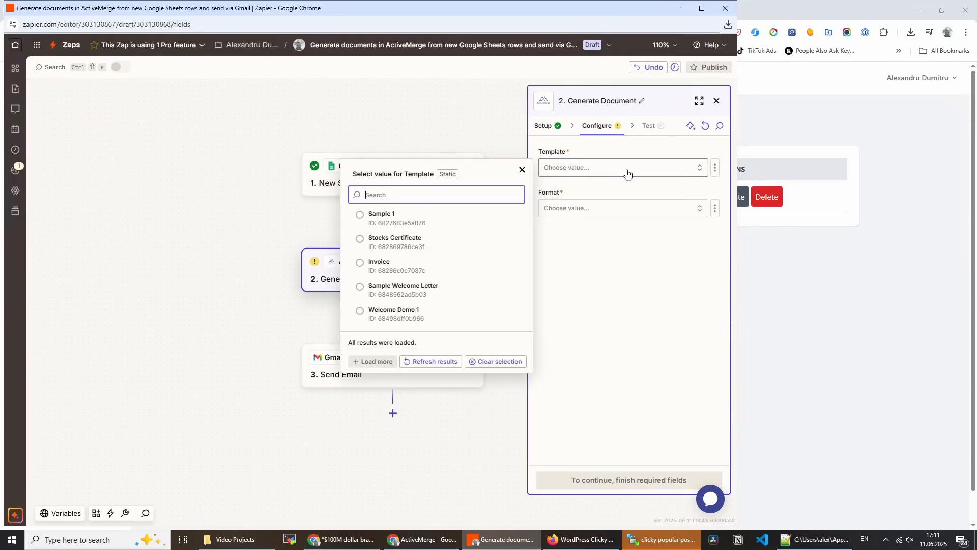
pyautogui.click(385, 312)
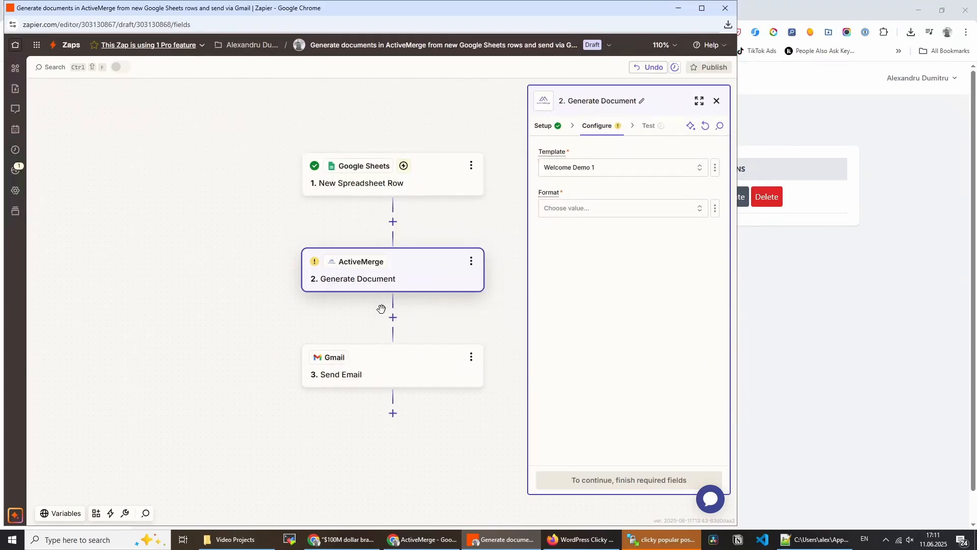
pyautogui.click(589, 207)
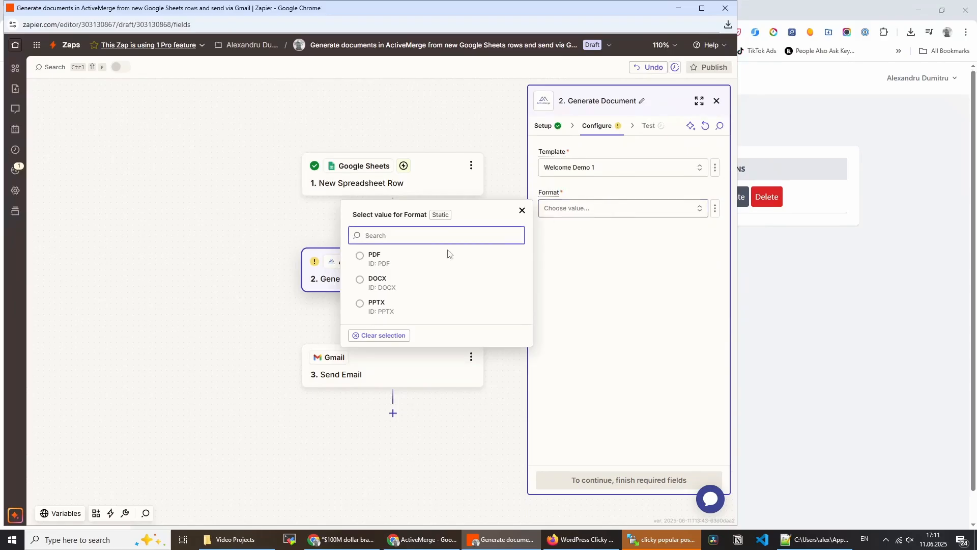
pyautogui.click(377, 259)
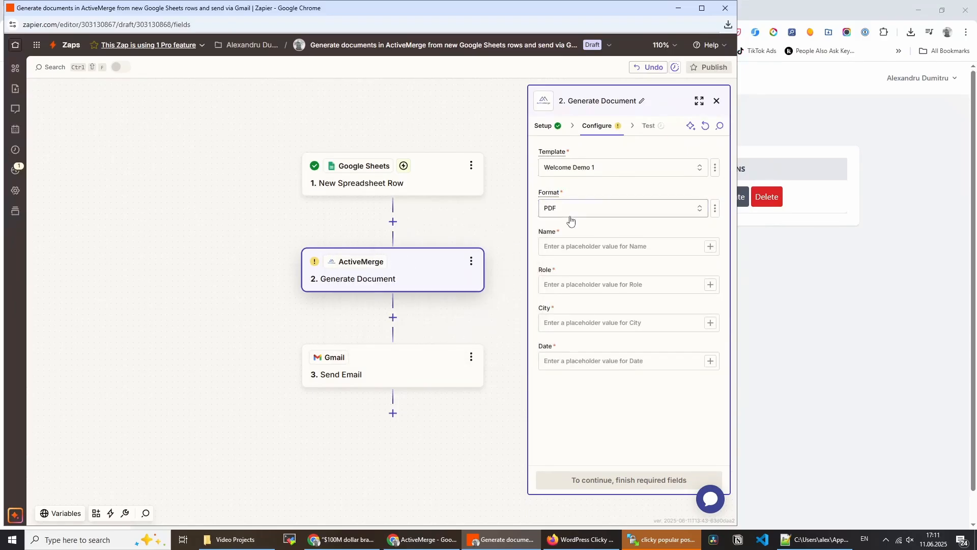
pyautogui.click(548, 213)
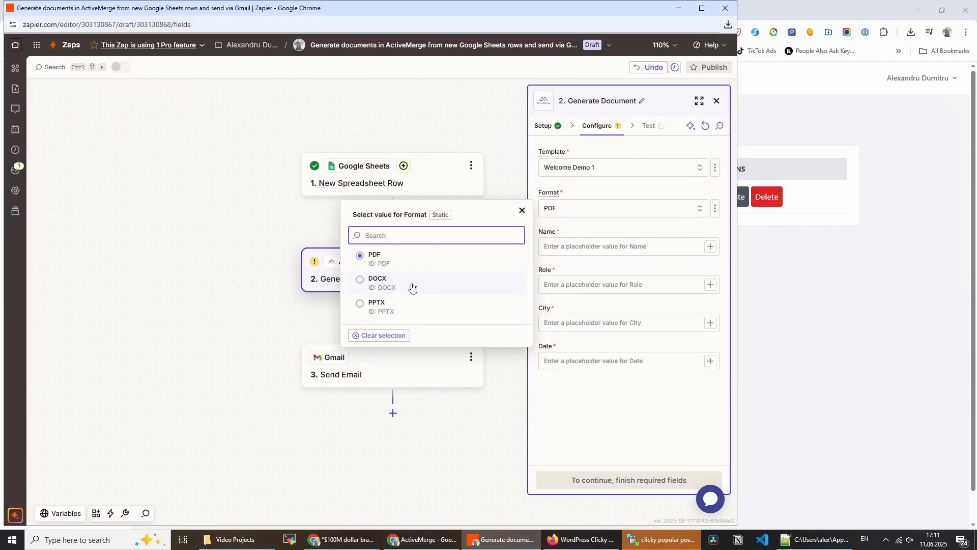
pyautogui.click(406, 263)
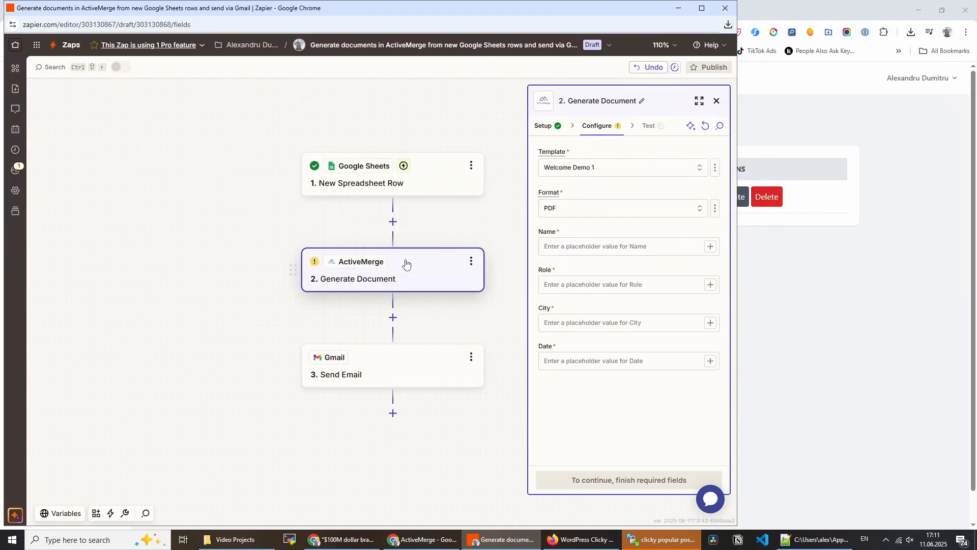
# Step: Map the template's Name, Role, City and Date placeholders to the matching columns of the Google Sheets row
pyautogui.click(635, 245)
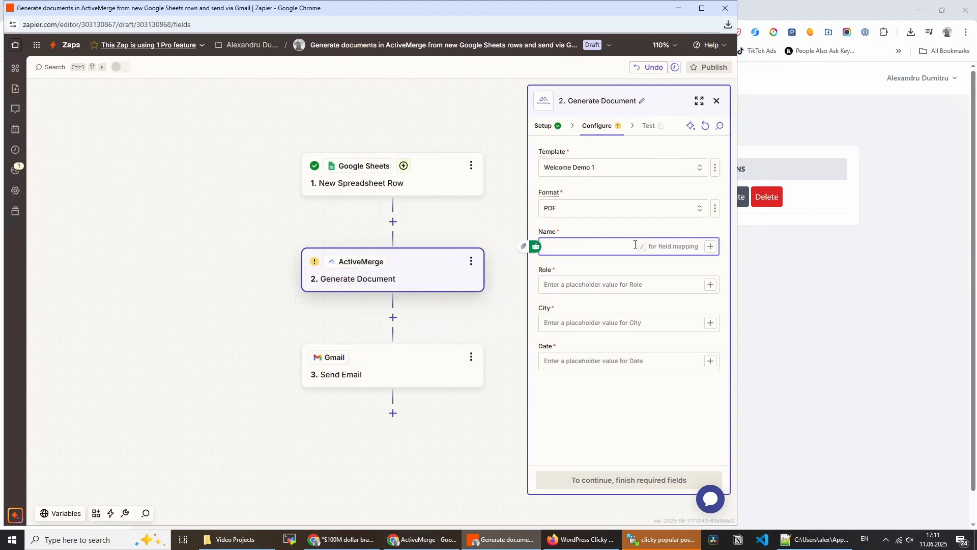
pyautogui.click(710, 247)
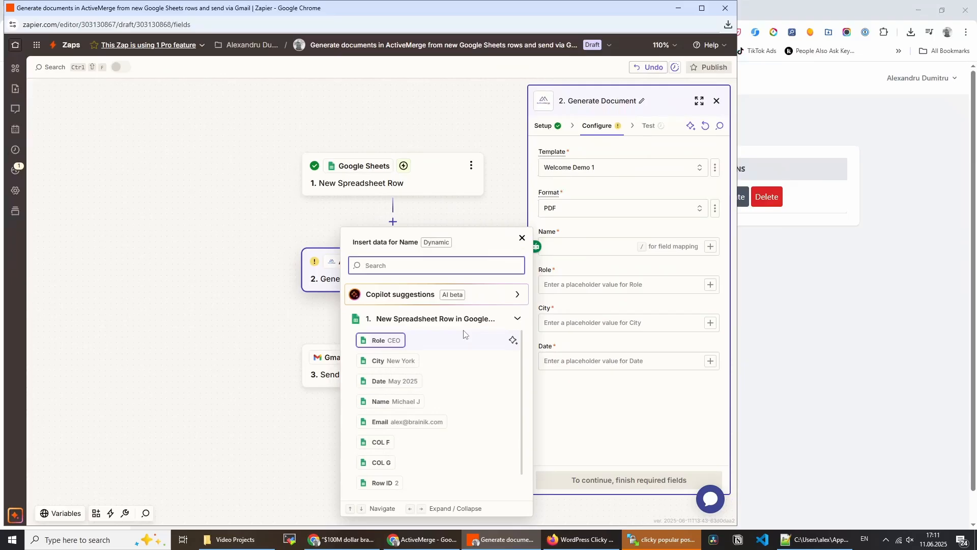
pyautogui.click(411, 401)
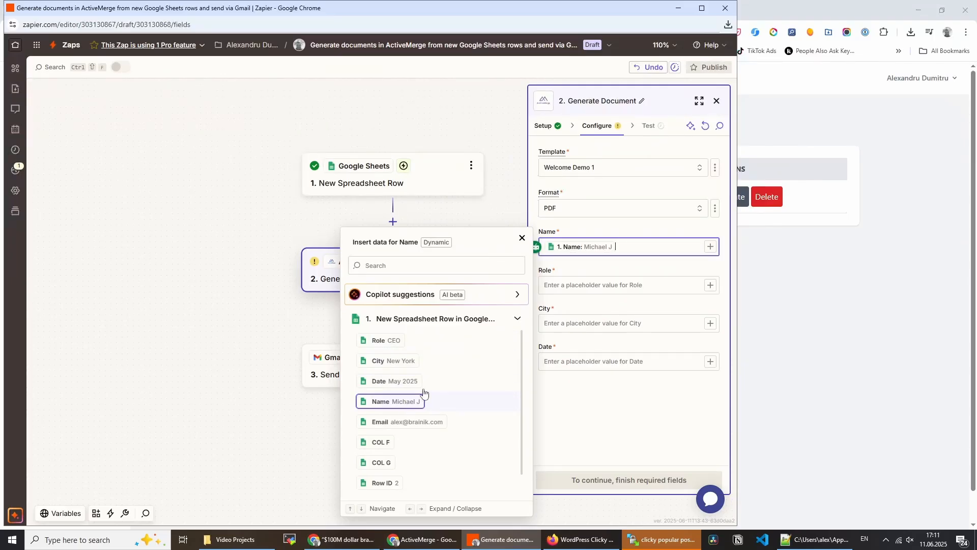
pyautogui.click(710, 285)
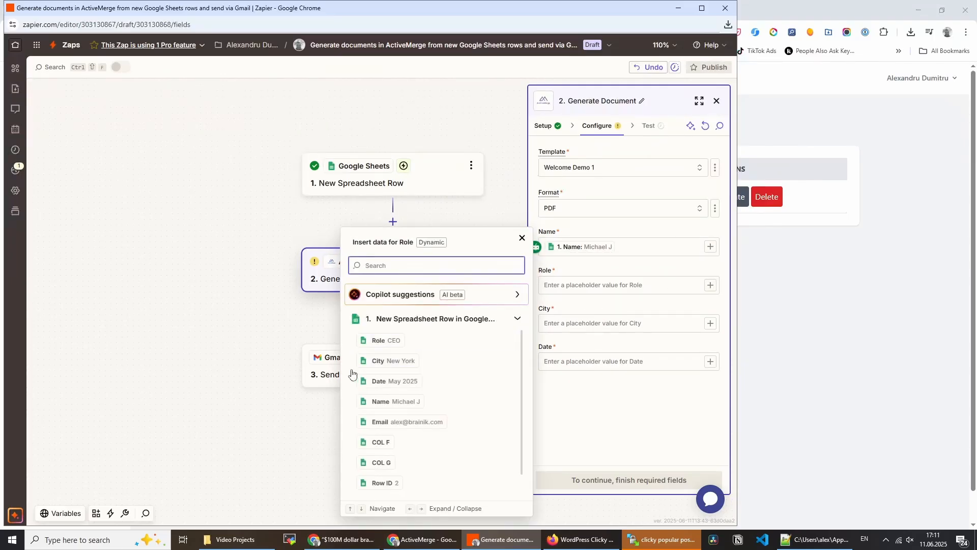
pyautogui.click(381, 341)
pyautogui.click(694, 331)
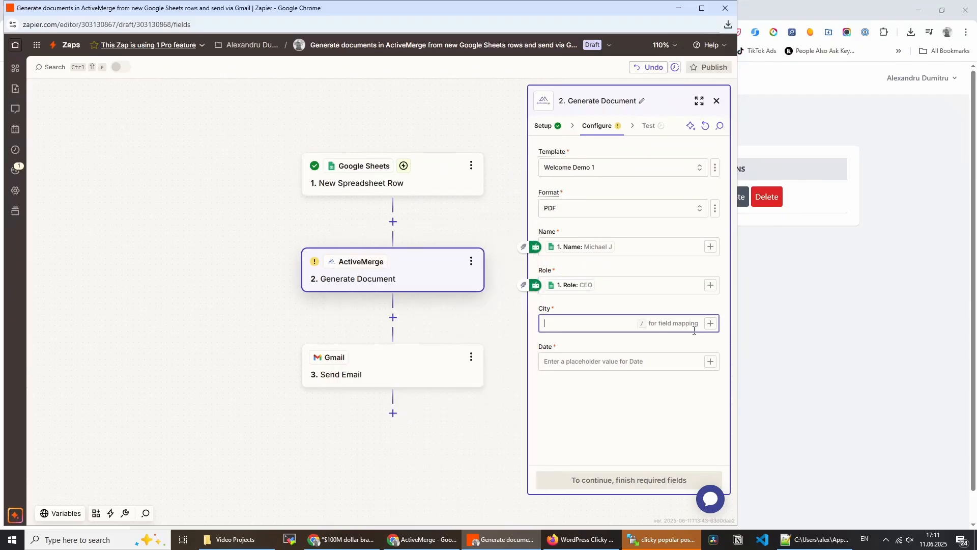
pyautogui.click(710, 325)
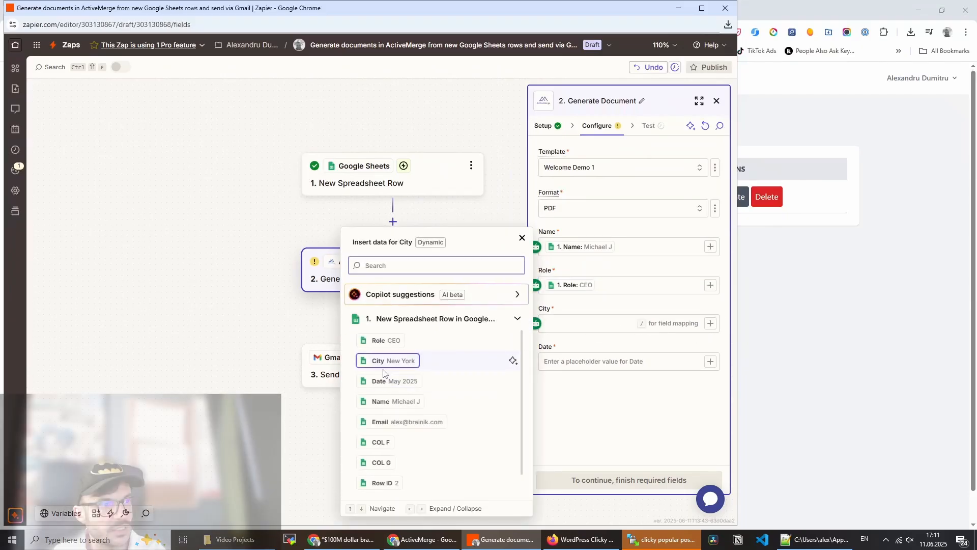
pyautogui.click(385, 363)
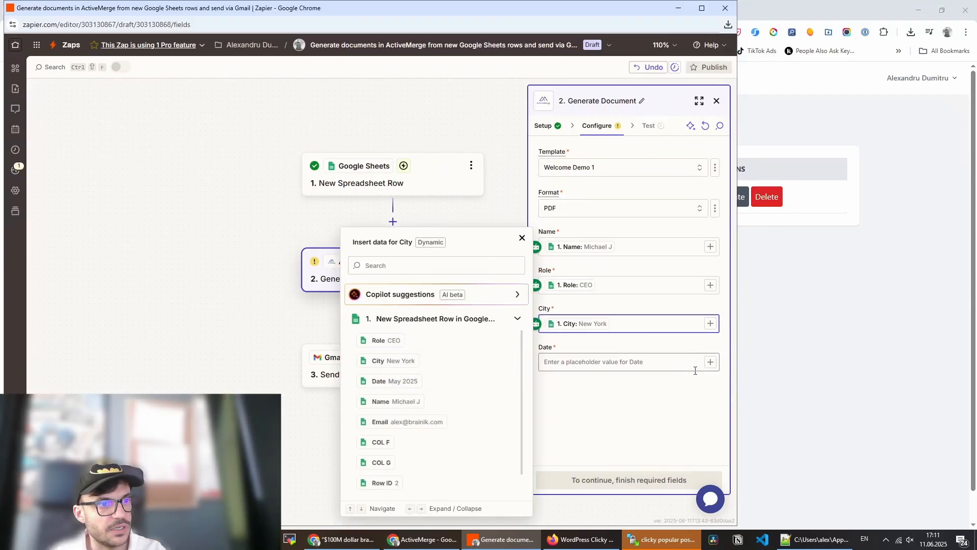
pyautogui.click(663, 362)
pyautogui.click(710, 362)
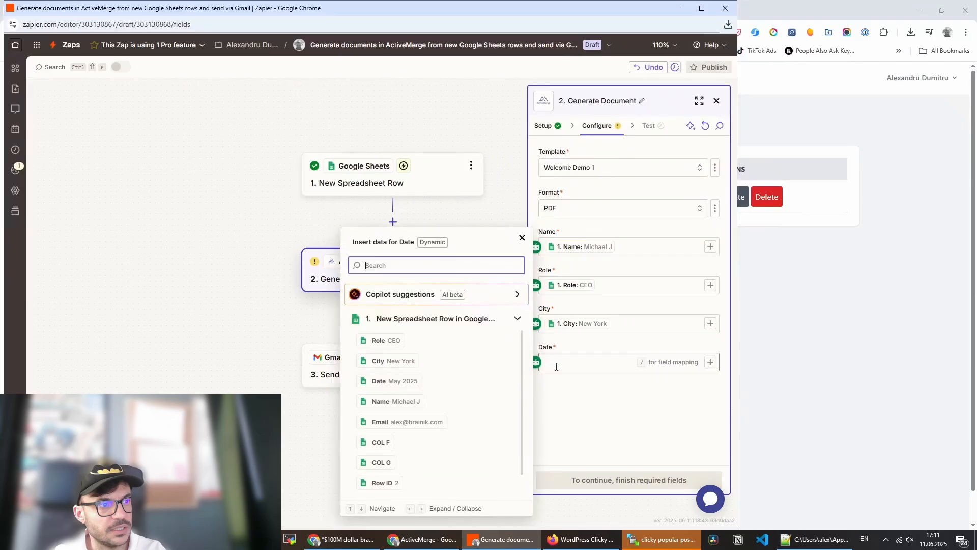
pyautogui.click(473, 380)
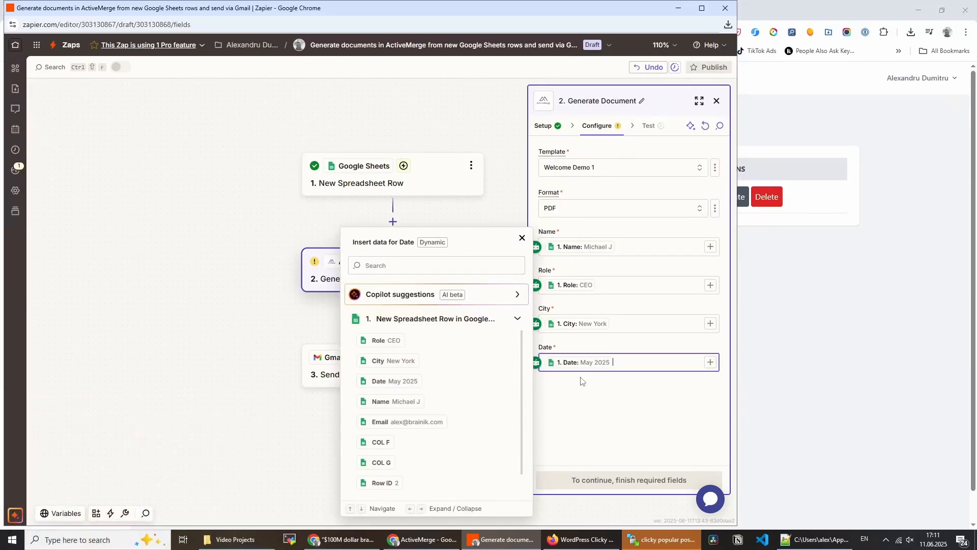
# Step: Continue to testing and run a test of the Generate Document step with the mapped row data
pyautogui.click(663, 437)
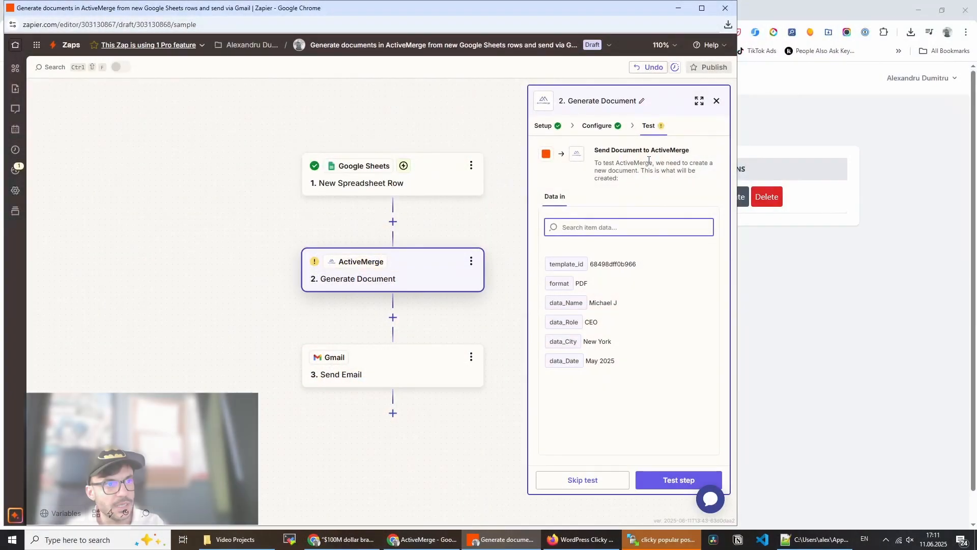
pyautogui.click(660, 484)
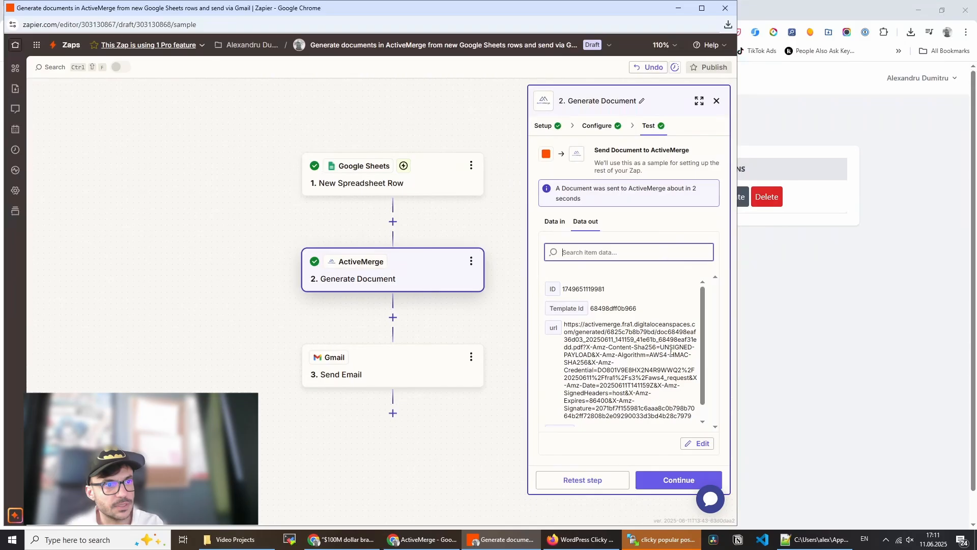
# Step: Add a Google Drive action between Generate Document and Send Email, set its event to Upload File and continue to its configuration
pyautogui.scroll(-1, 671, 351)
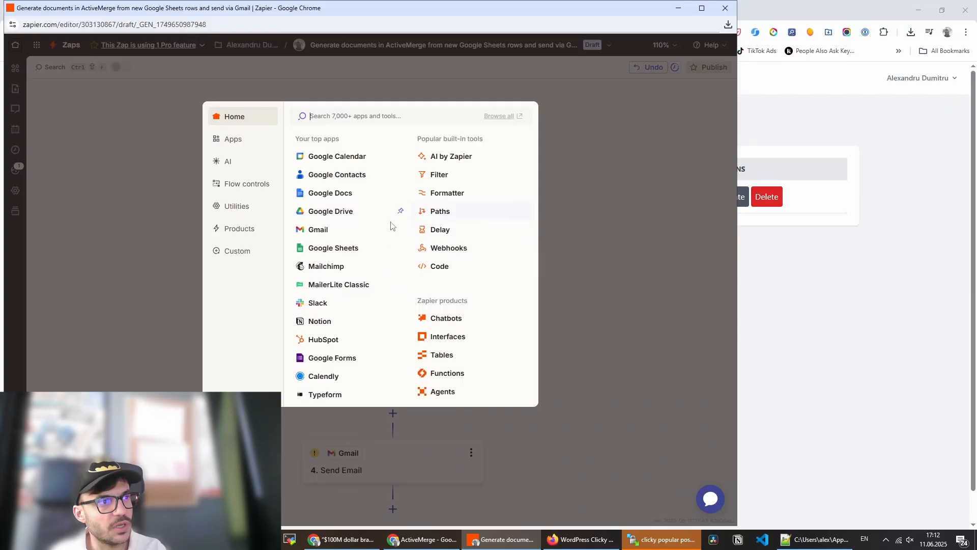
pyautogui.click(329, 213)
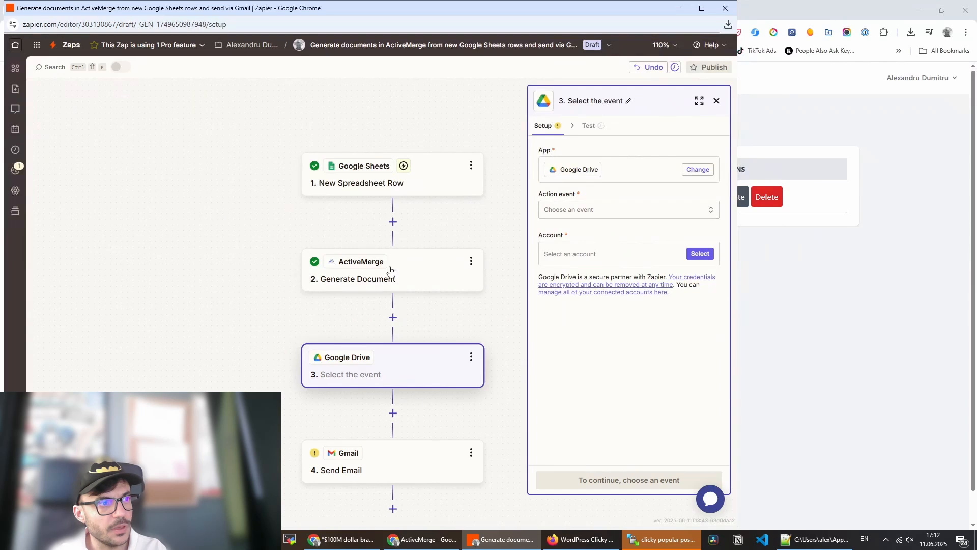
pyautogui.click(622, 215)
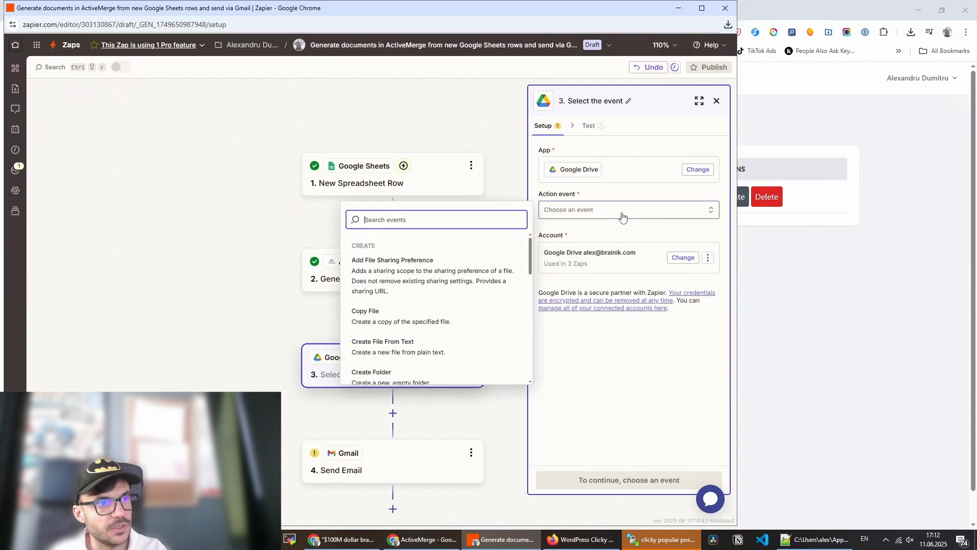
pyautogui.scroll(-2, 474, 351)
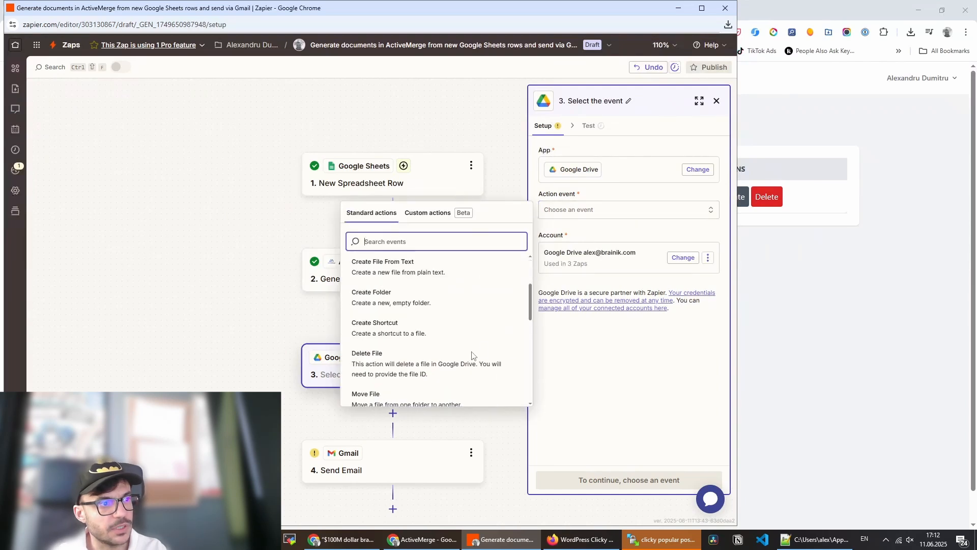
pyautogui.scroll(-2, 477, 333)
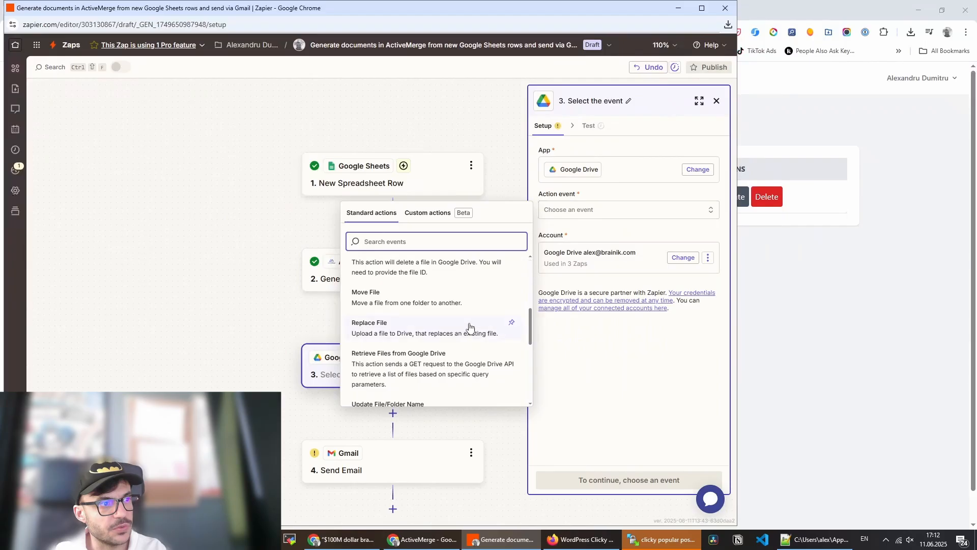
pyautogui.scroll(-1, 469, 327)
pyautogui.click(398, 393)
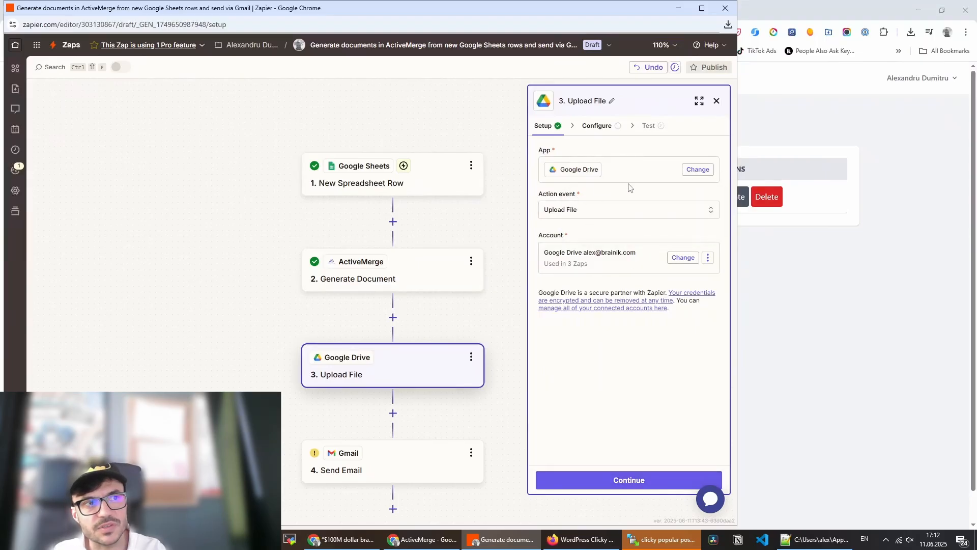
pyautogui.click(630, 480)
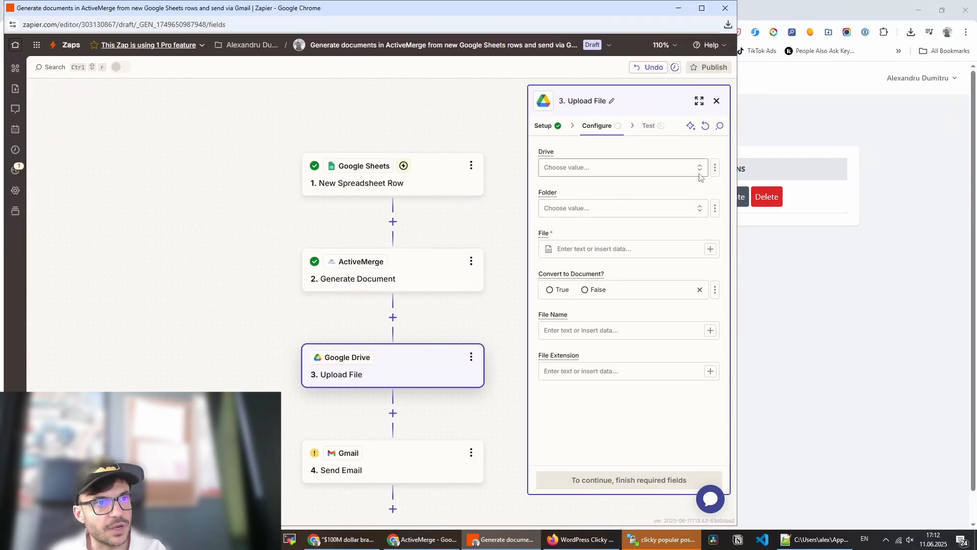
# Step: Set the Upload File step's Drive to My Google Drive and look through its folder choices without selecting one
pyautogui.click(668, 175)
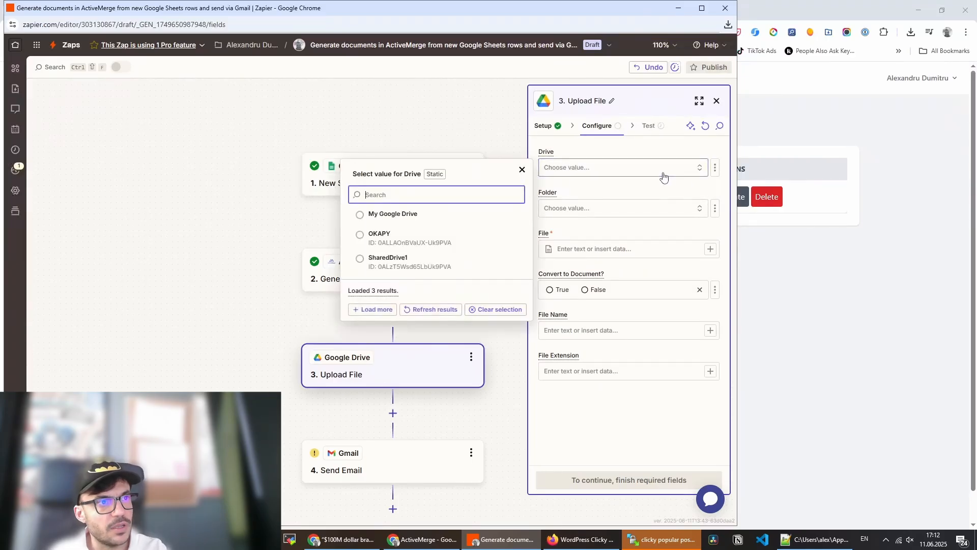
pyautogui.click(403, 215)
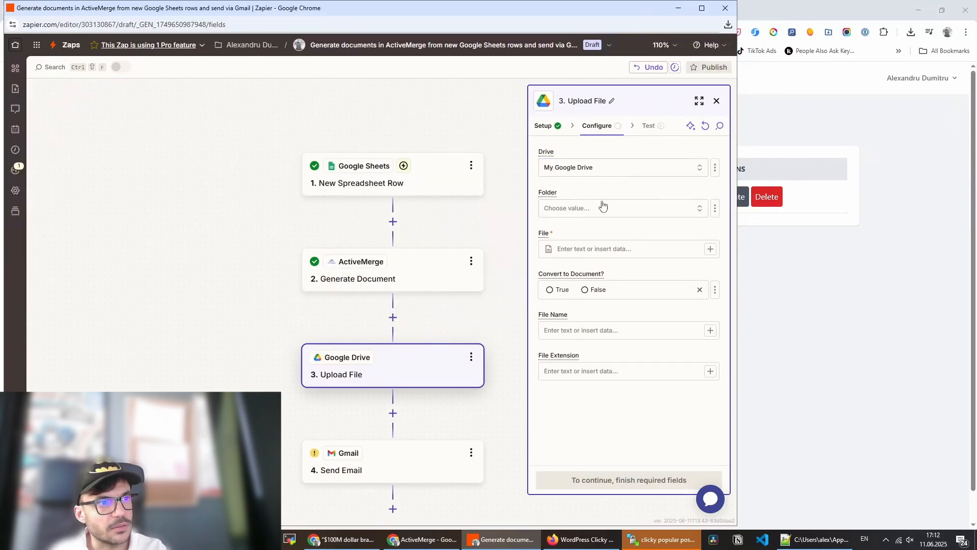
pyautogui.click(629, 210)
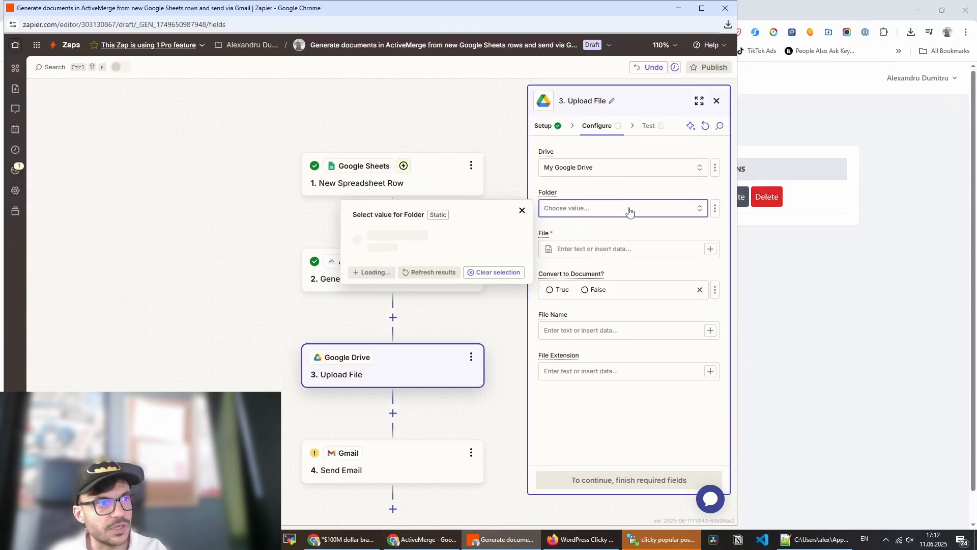
pyautogui.scroll(-3, 421, 339)
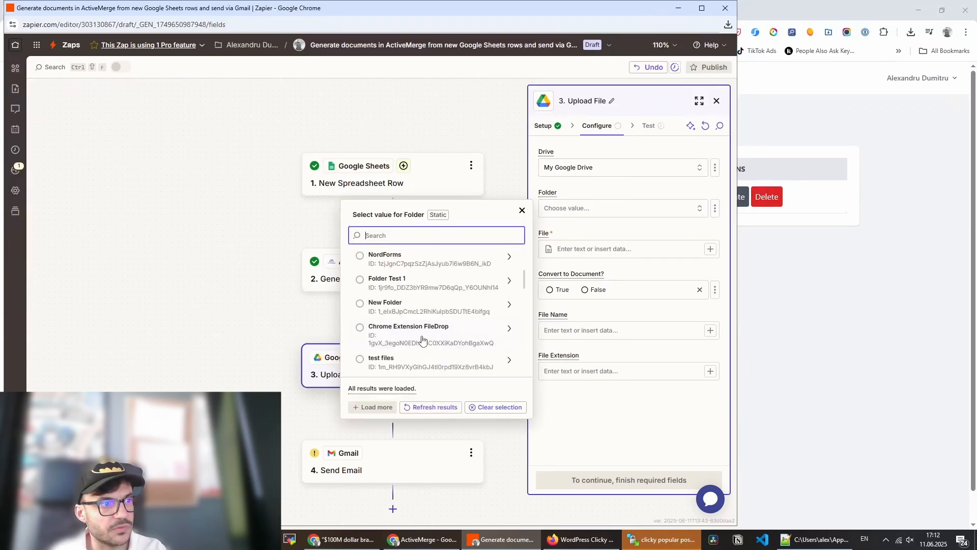
pyautogui.scroll(-5, 433, 306)
pyautogui.click(627, 447)
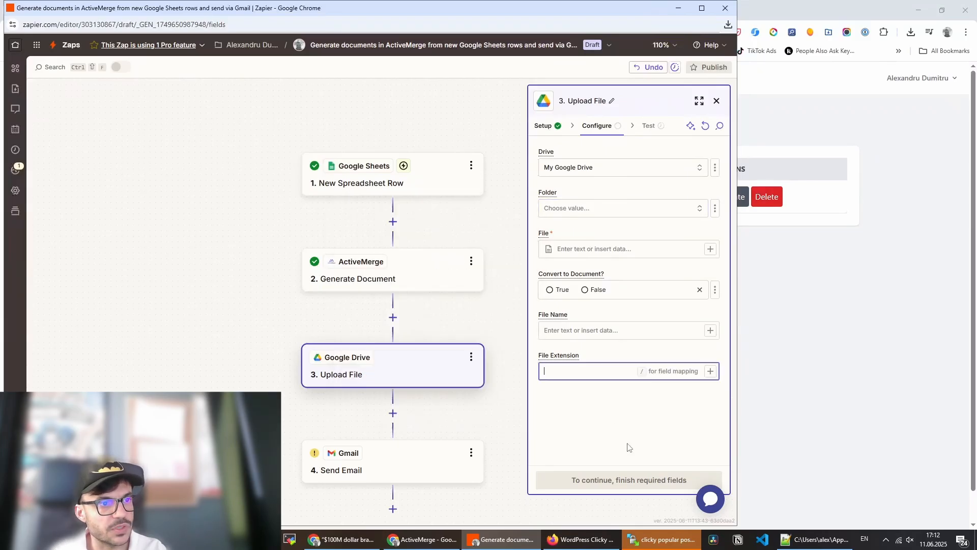
# Step: Map the Upload File step's File field to the url output of the ActiveMerge Generate Document step
pyautogui.click(545, 249)
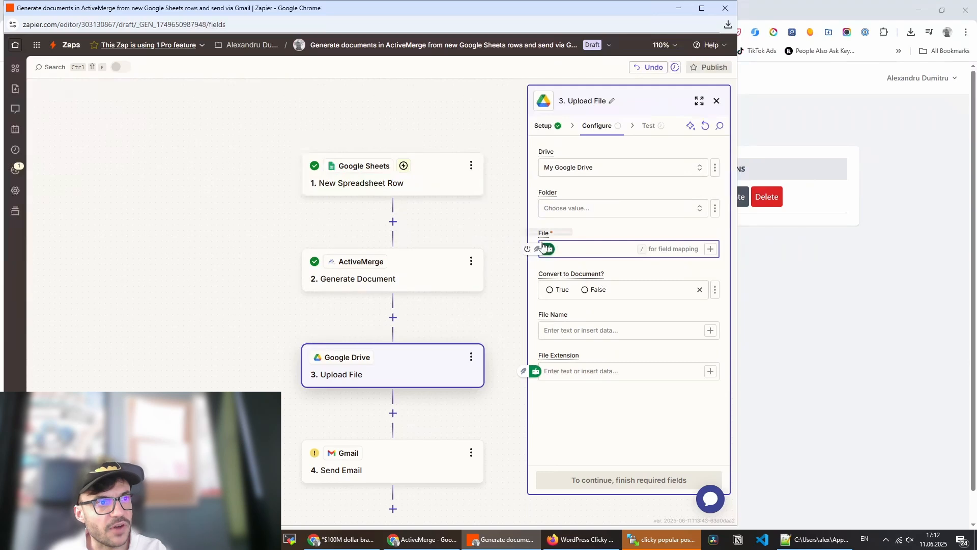
pyautogui.click(710, 249)
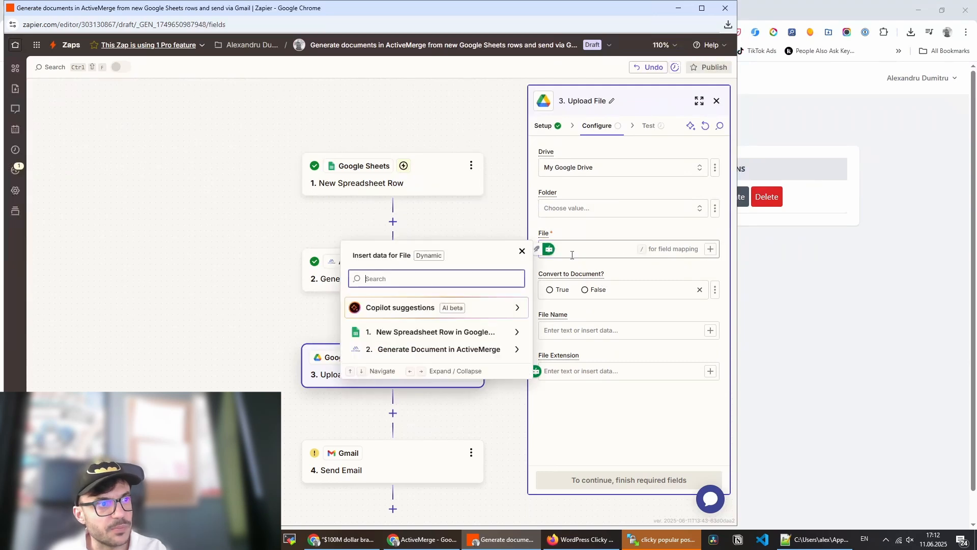
pyautogui.click(408, 357)
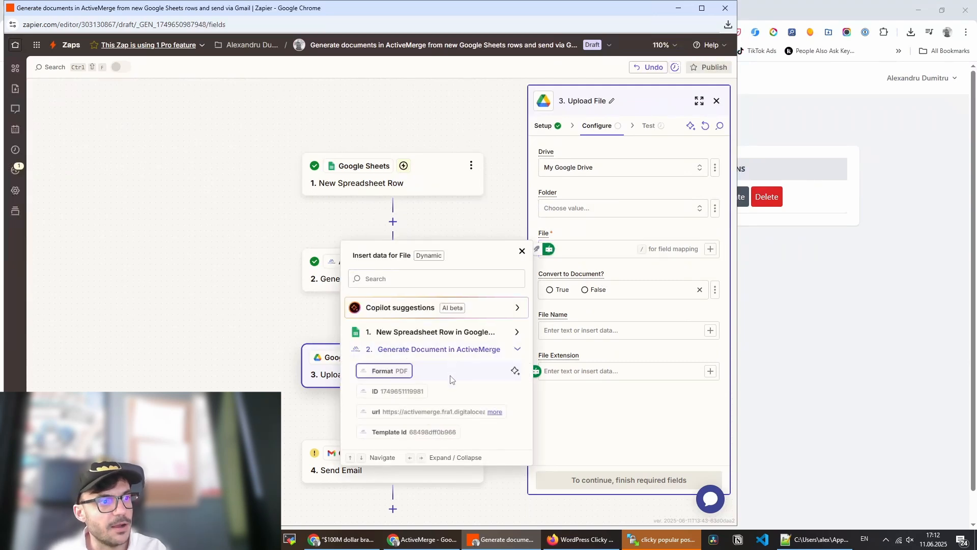
pyautogui.click(418, 413)
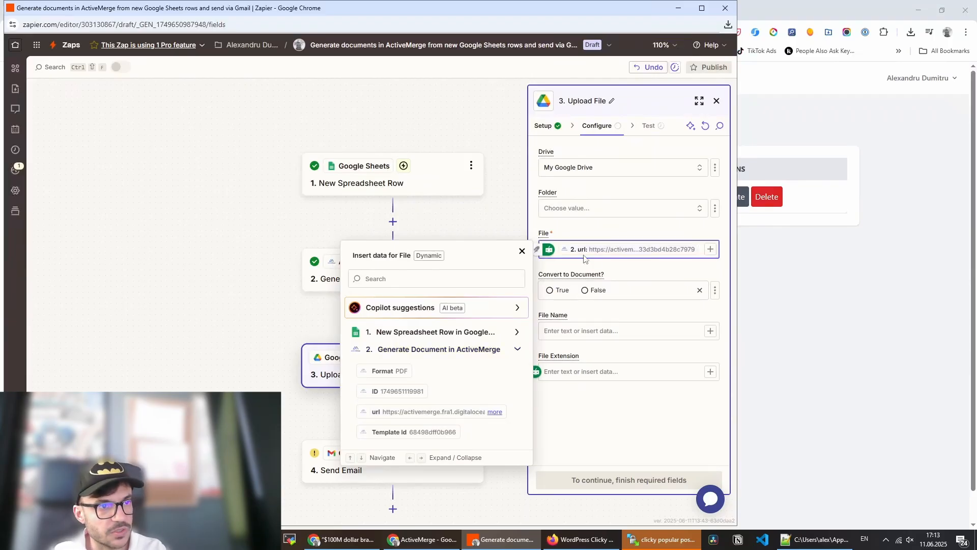
pyautogui.click(636, 275)
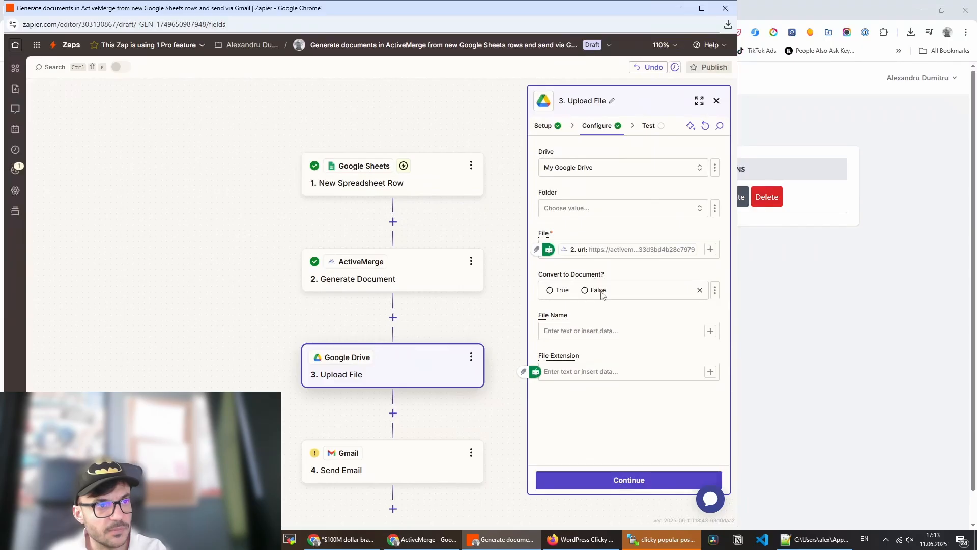
# Step: Run a test of the Upload File step and continue to the Gmail Send Email step
pyautogui.click(624, 481)
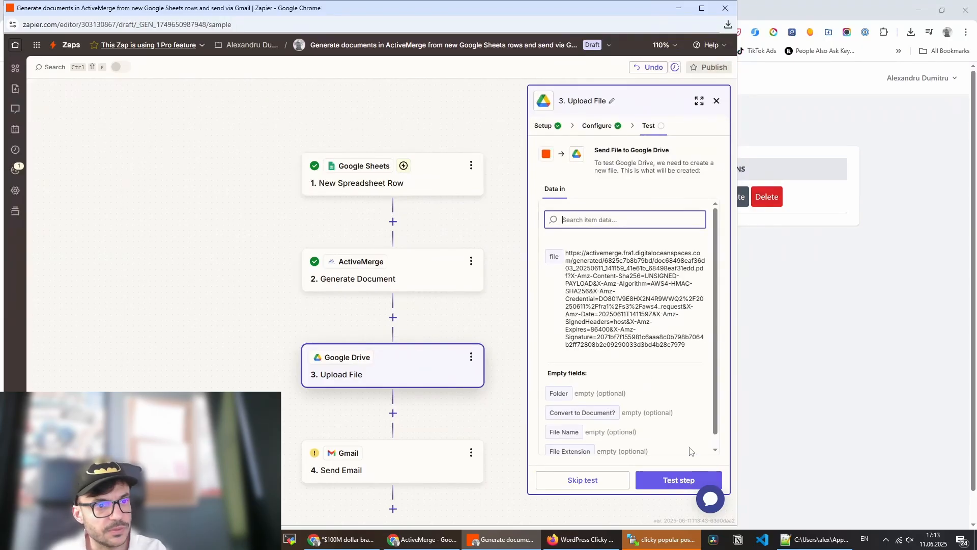
pyautogui.click(675, 482)
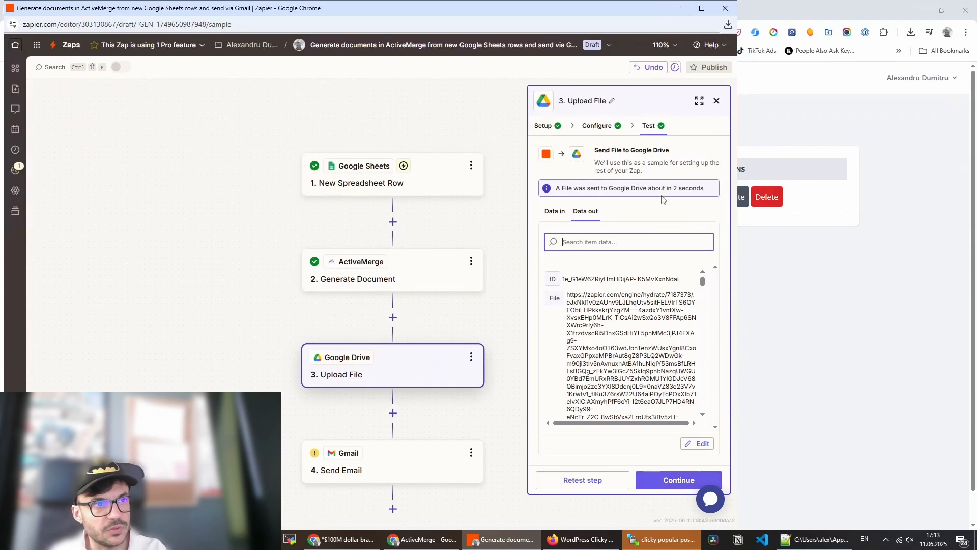
pyautogui.click(678, 483)
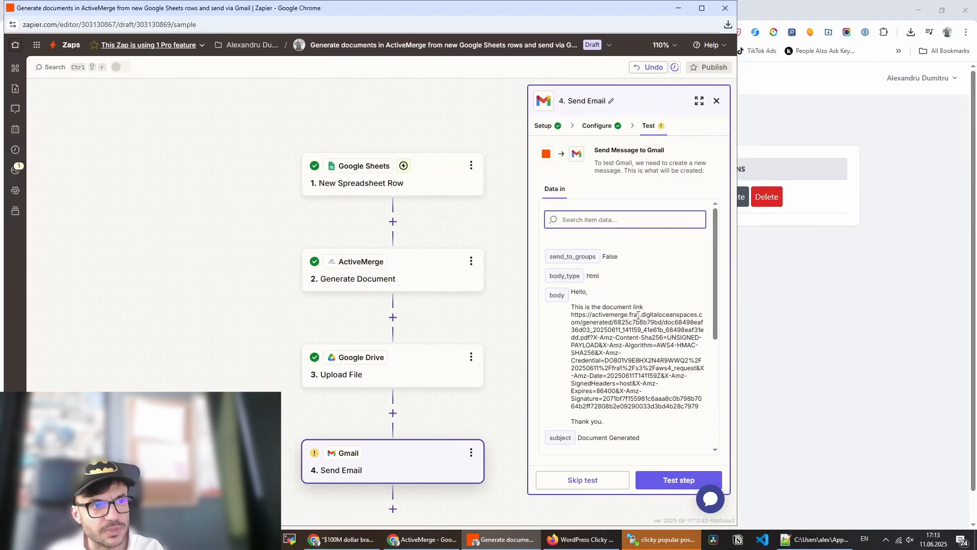
# Step: Review the Send Email test data, return to its configuration and set the subject to "Welcome to the team"
pyautogui.scroll(-2, 638, 315)
pyautogui.scroll(2, 632, 342)
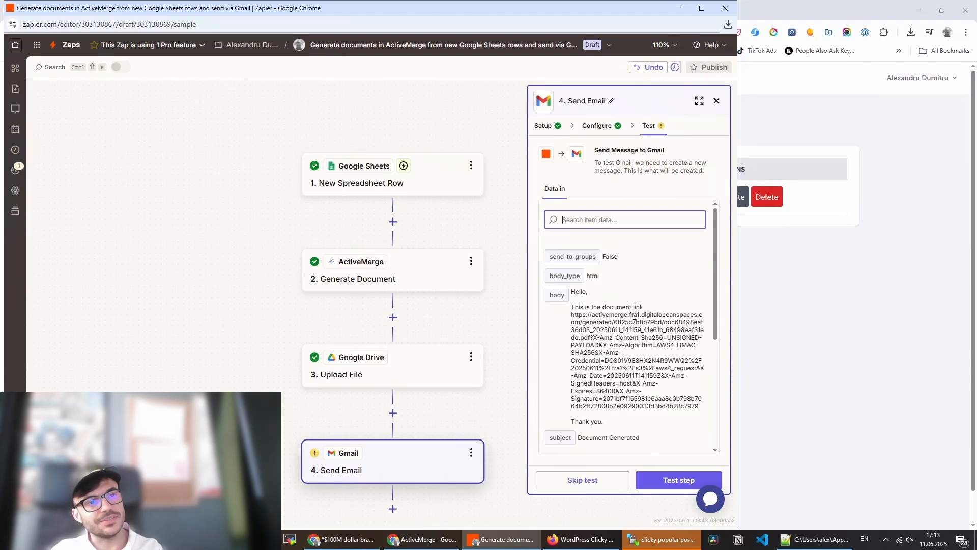
pyautogui.scroll(-2, 632, 352)
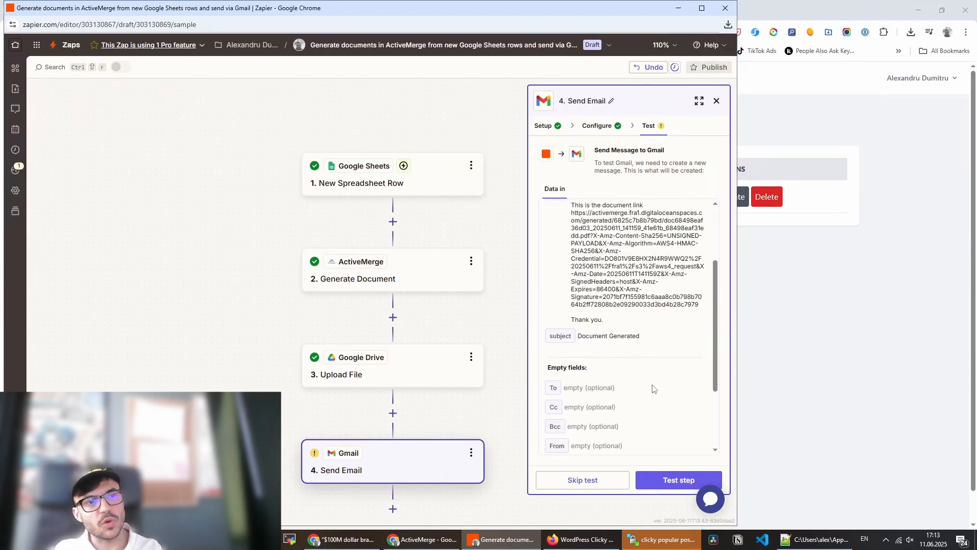
pyautogui.scroll(2, 654, 390)
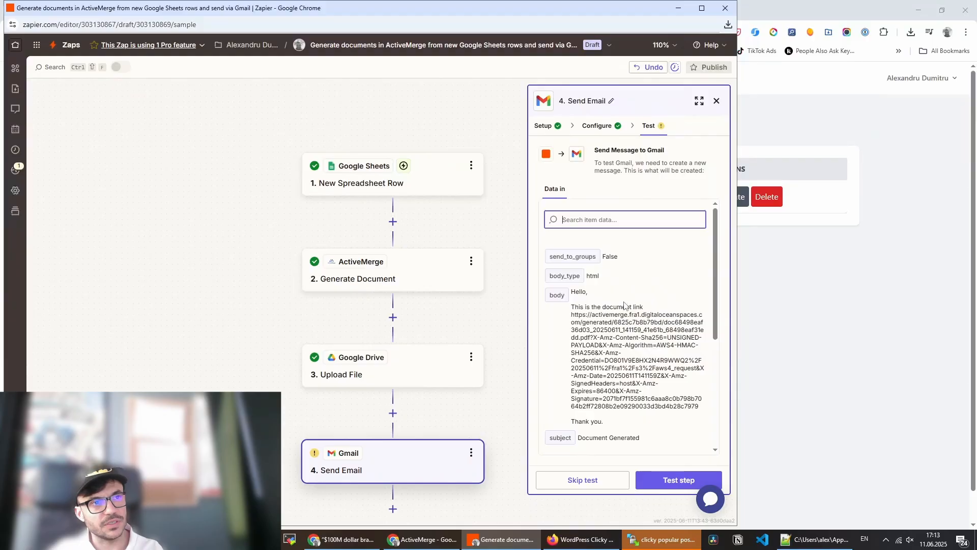
pyautogui.click(601, 132)
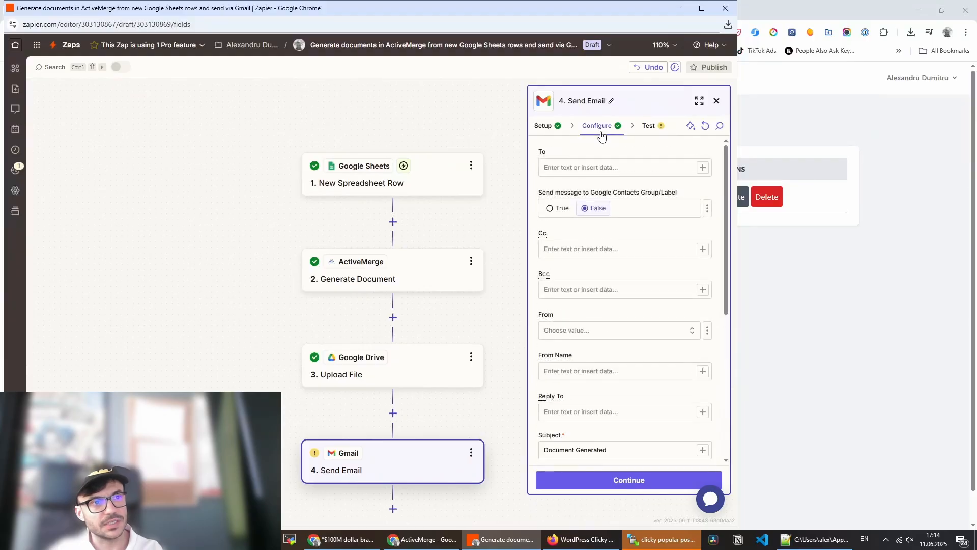
pyautogui.scroll(-2, 626, 292)
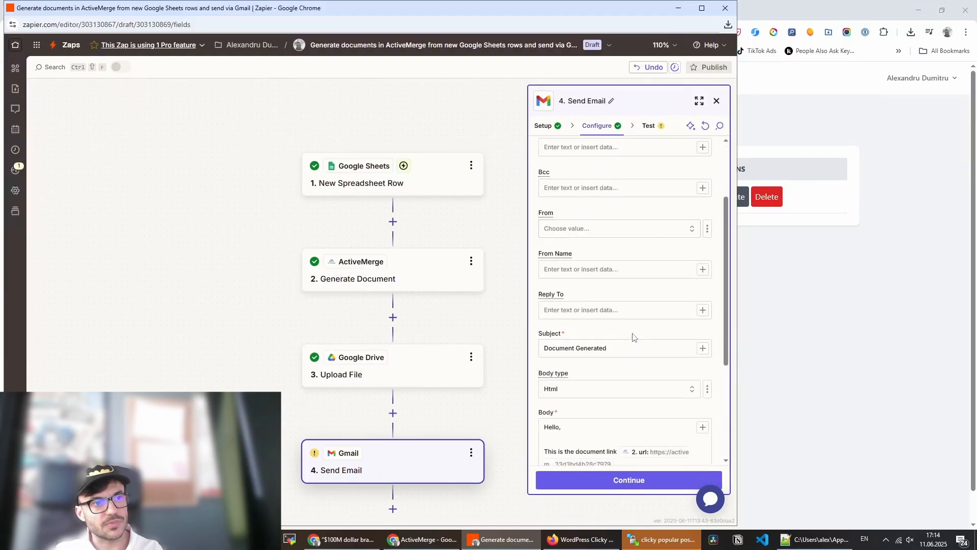
pyautogui.tripleClick(612, 347)
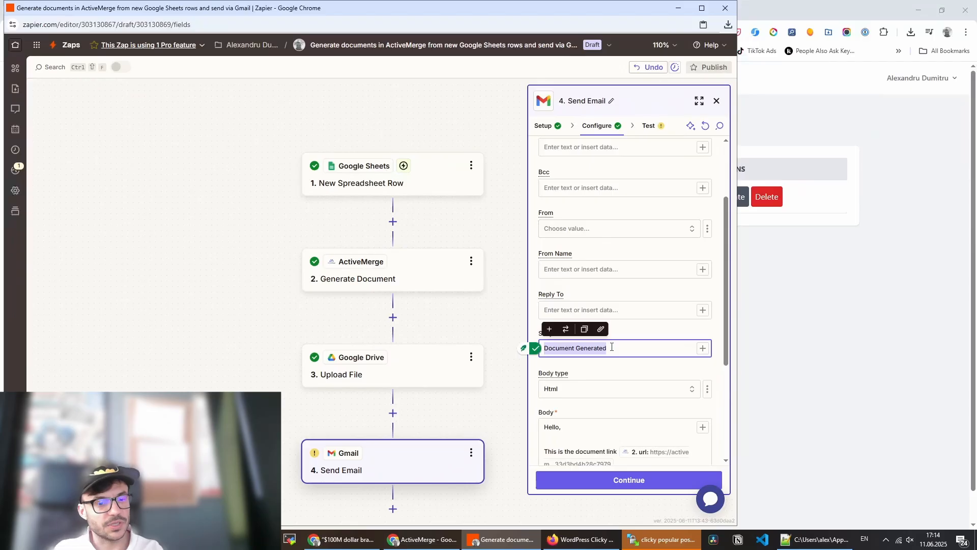
pyautogui.write('Welcome to the team')
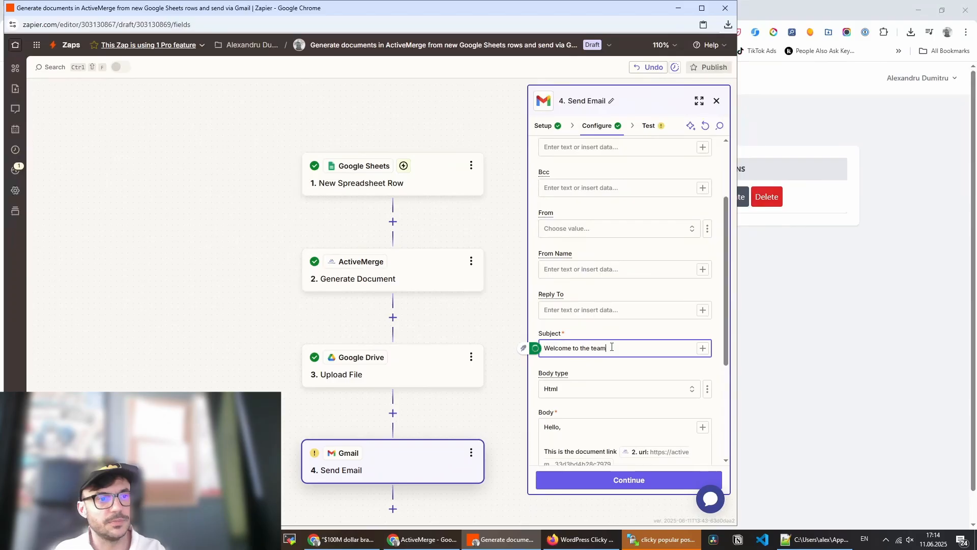
# Step: Replace the email body text below "Hello," with "Welcome, see the letter attached." and, after a blank line, "Thank you."
pyautogui.scroll(-3, 612, 346)
pyautogui.click(585, 333)
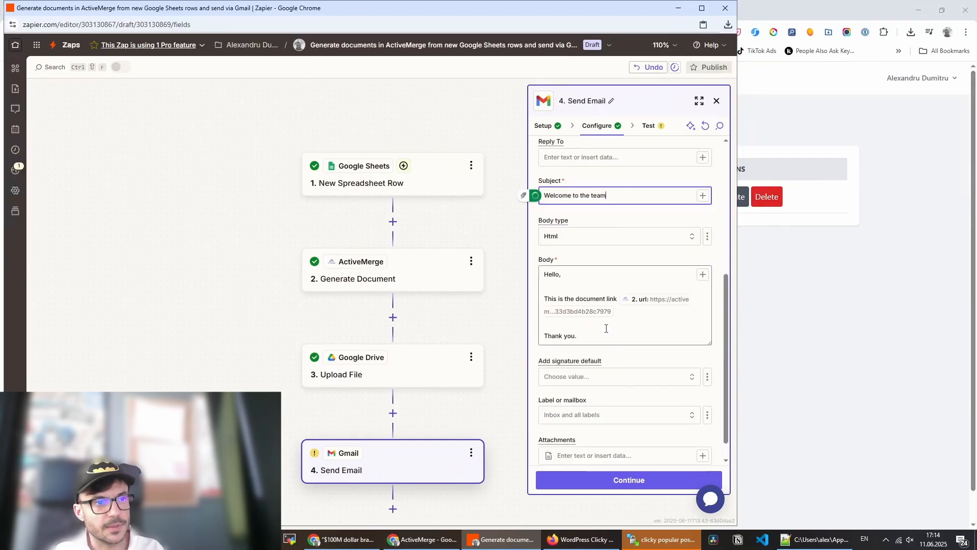
pyautogui.moveTo(534, 316); pyautogui.dragTo(540, 297)
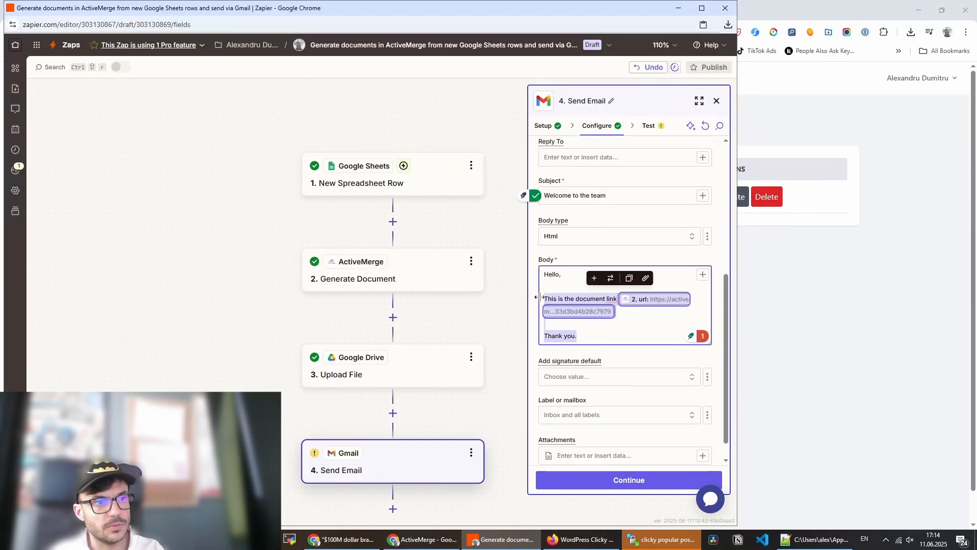
pyautogui.write('Welcome, see the letter attach')
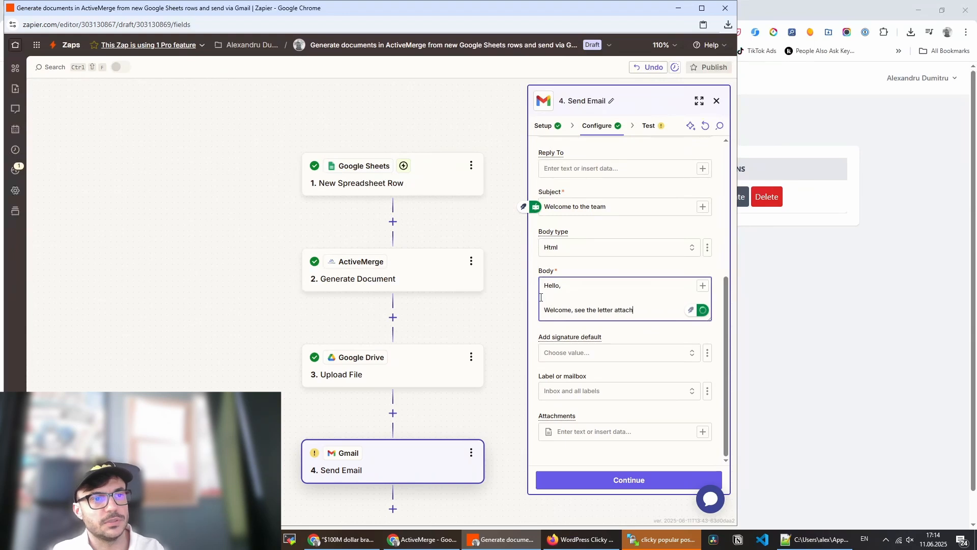
pyautogui.write('ed.')
pyautogui.press('Return')
pyautogui.press('Return')
pyautogui.write('Thank you')
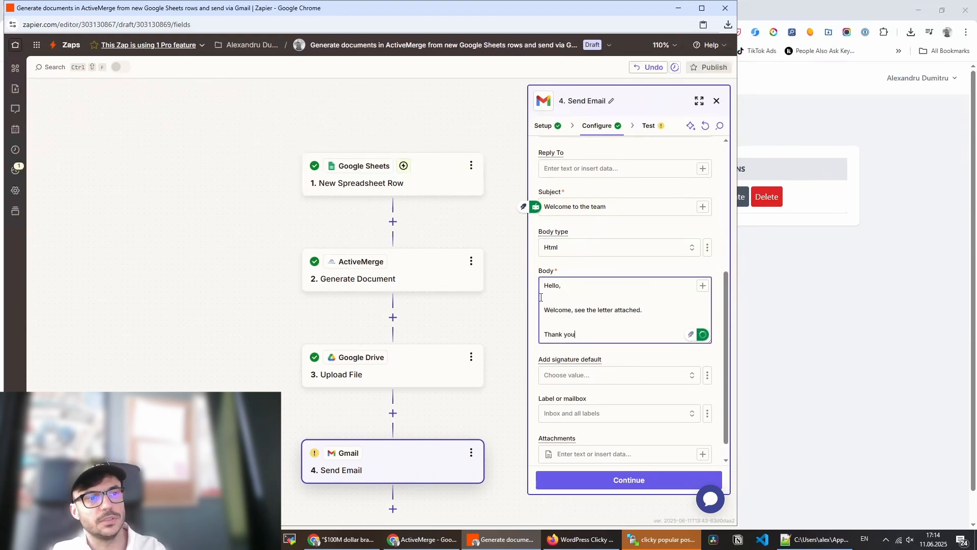
pyautogui.write('.')
# Step: Map the email's Attachments field to the File (Exists but not shown) output of the Google Drive Upload File step
pyautogui.scroll(-2, 541, 299)
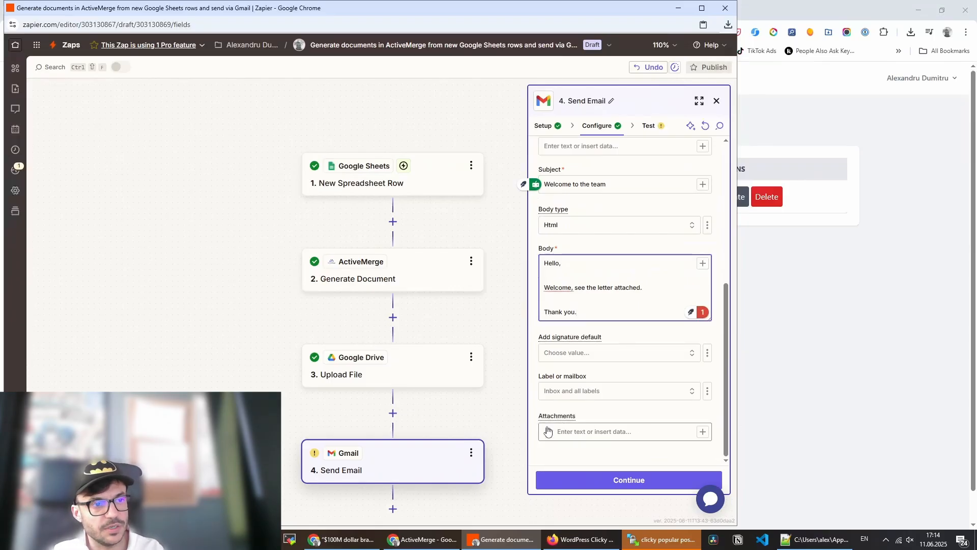
pyautogui.click(702, 432)
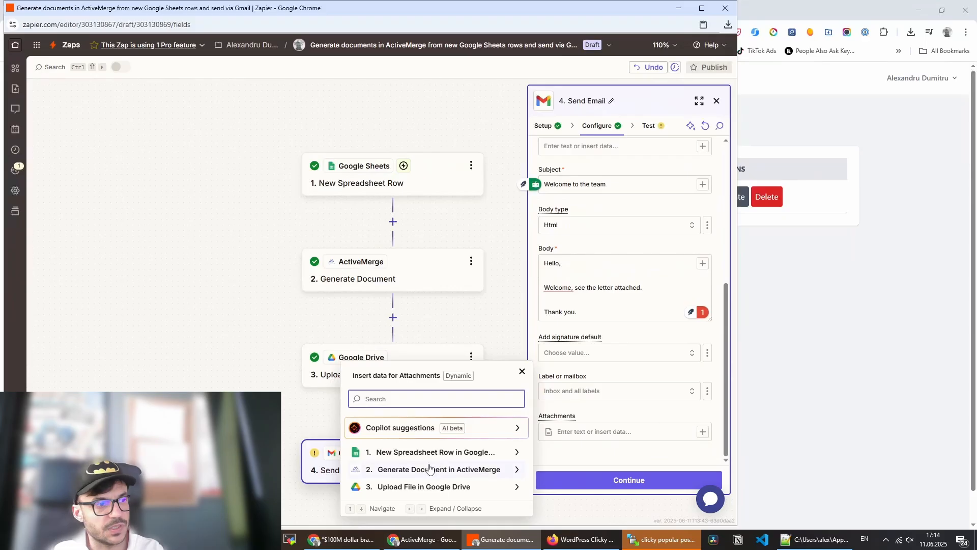
pyautogui.click(421, 486)
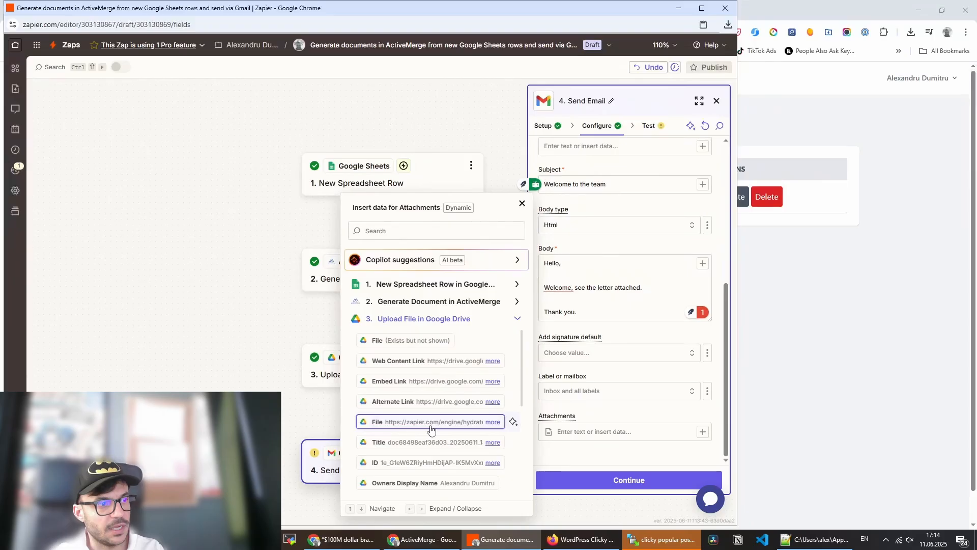
pyautogui.click(395, 345)
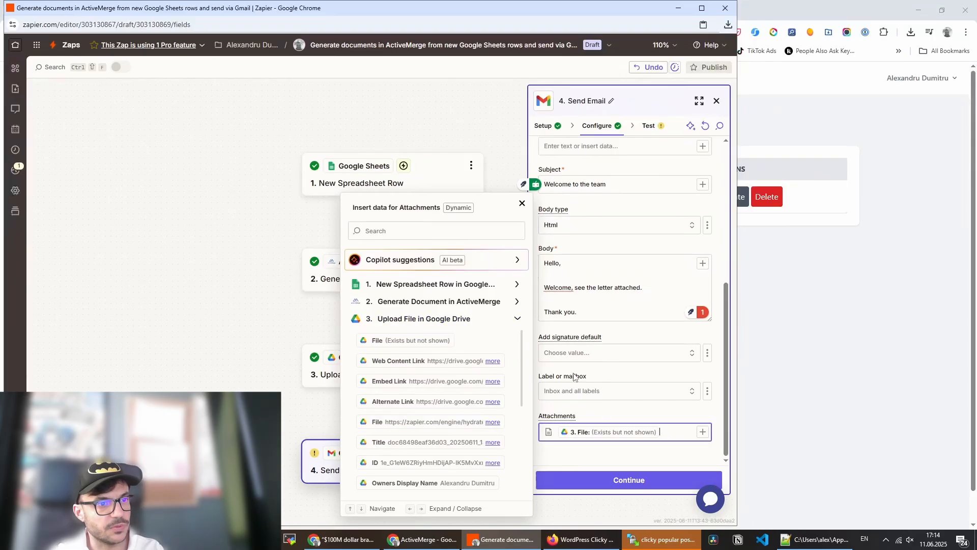
# Step: Return from the Send Email test to its configuration and map the To field to the Email value of the New Spreadsheet Row step
pyautogui.click(637, 486)
pyautogui.click(637, 486)
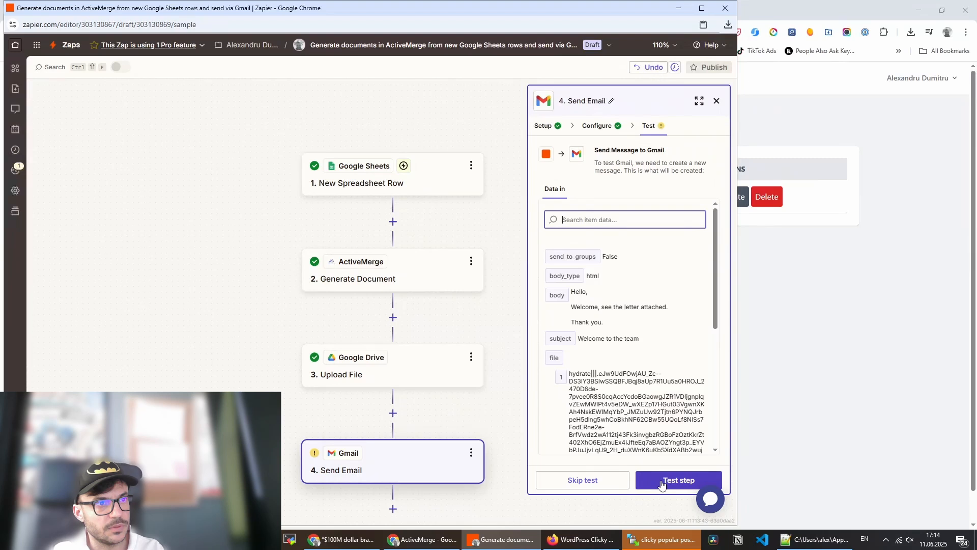
pyautogui.click(608, 127)
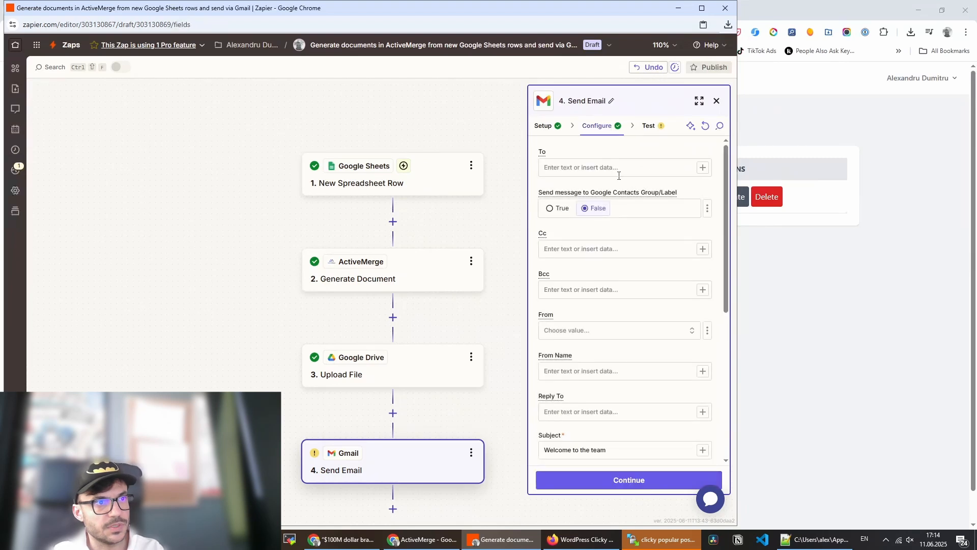
pyautogui.click(614, 170)
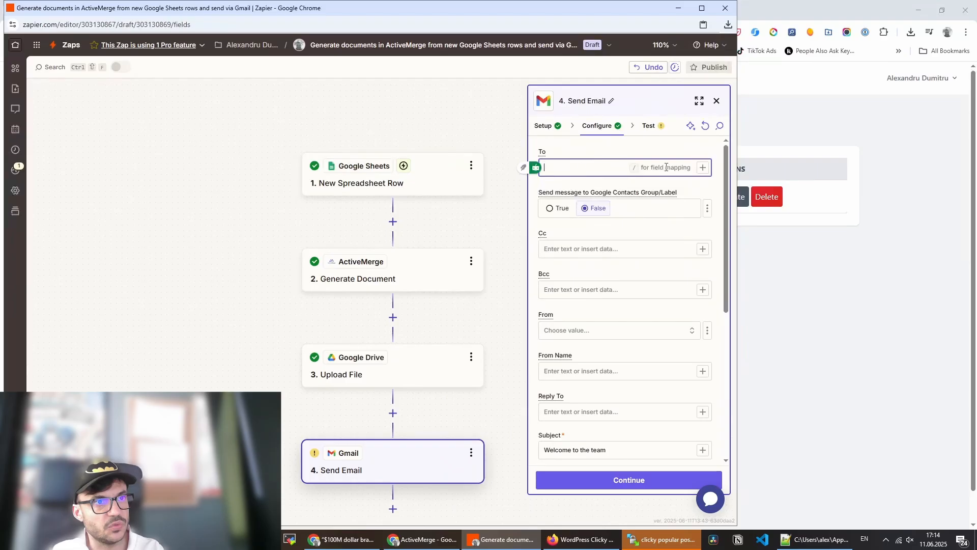
pyautogui.click(701, 168)
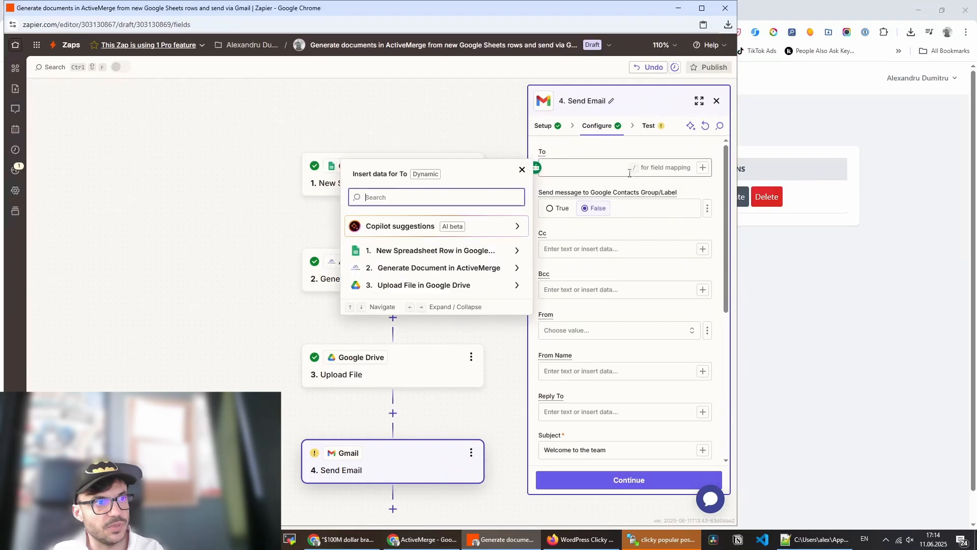
pyautogui.click(432, 251)
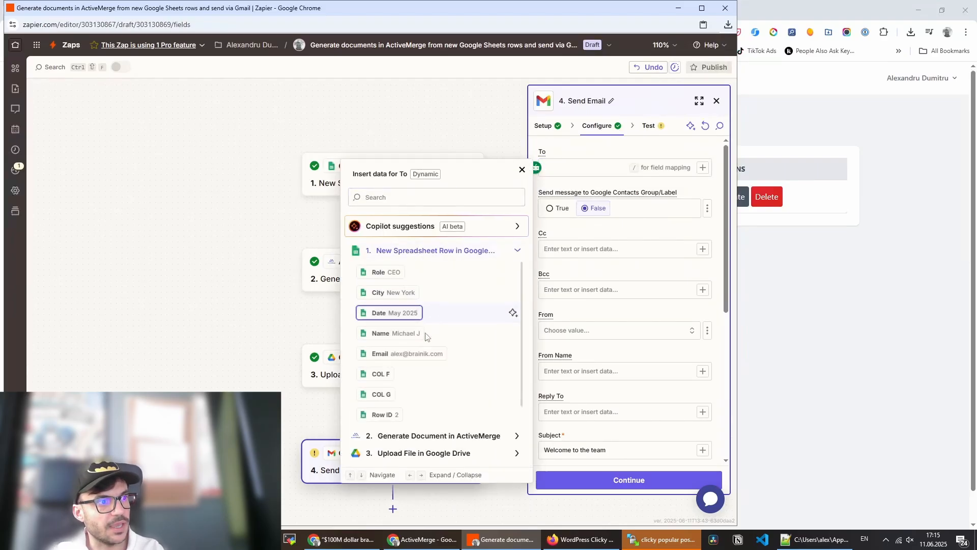
pyautogui.click(409, 353)
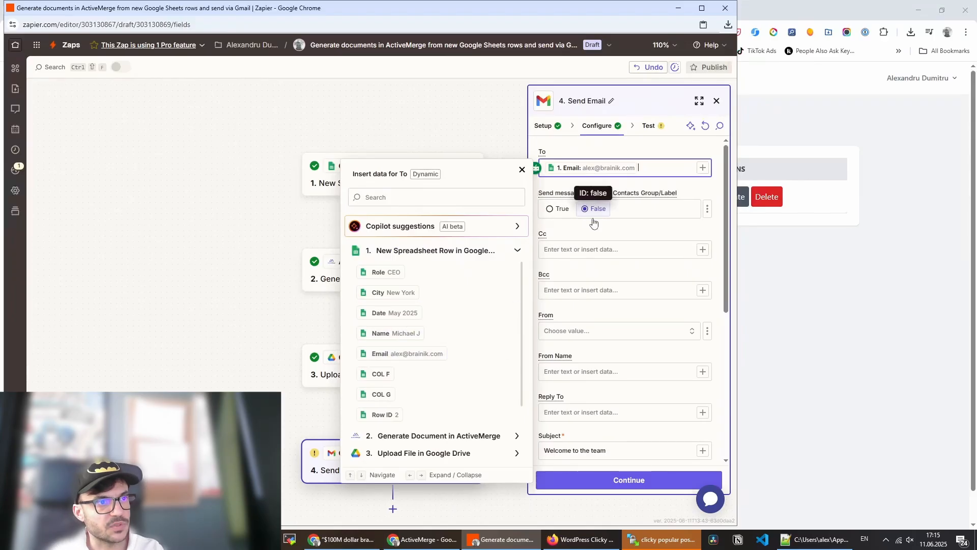
pyautogui.click(588, 199)
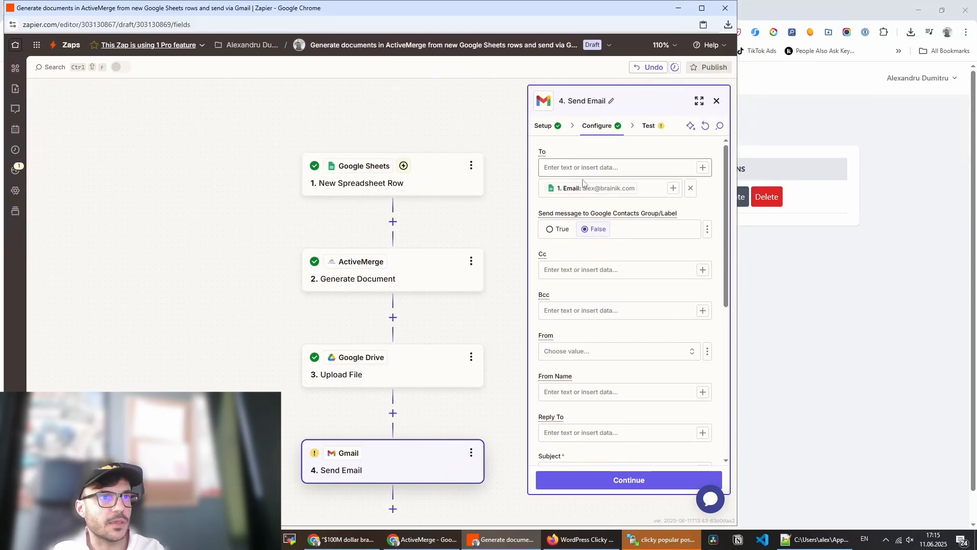
# Step: Check the Email column header in the AM Welcome Letter spreadsheet in Google Sheets, then return to the Zapier editor
pyautogui.click(678, 8)
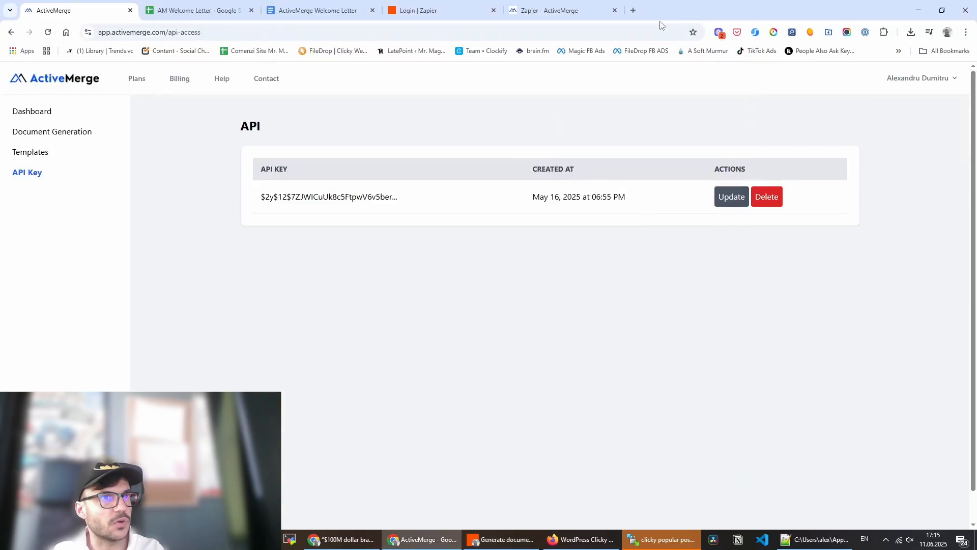
pyautogui.click(187, 12)
pyautogui.click(267, 153)
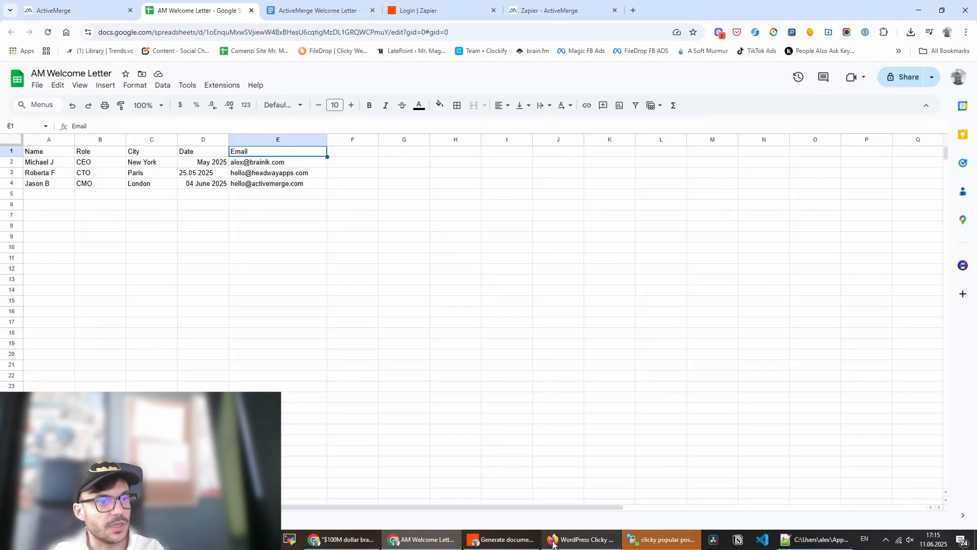
pyautogui.click(524, 541)
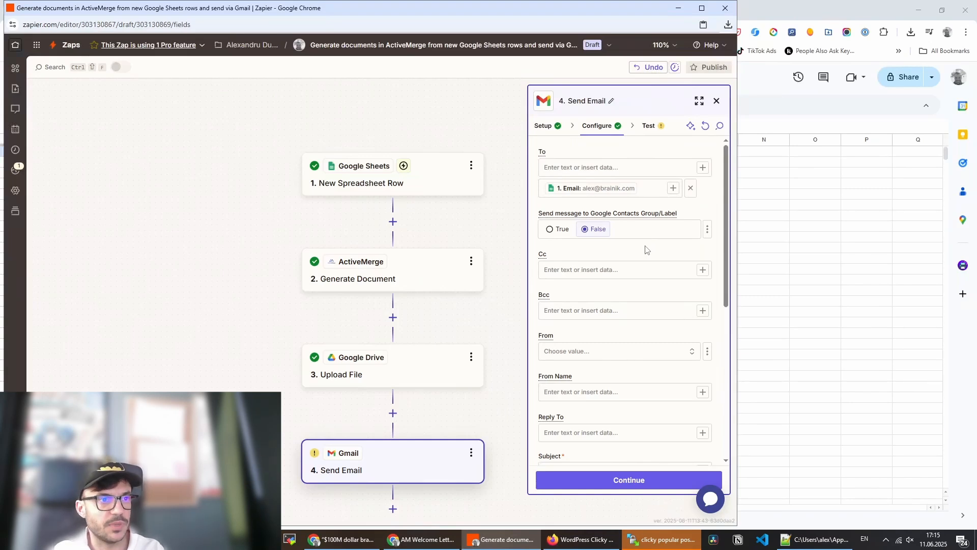
# Step: Review the Send Email subject, body and attachment settings, then run a test of the step
pyautogui.scroll(-2, 651, 331)
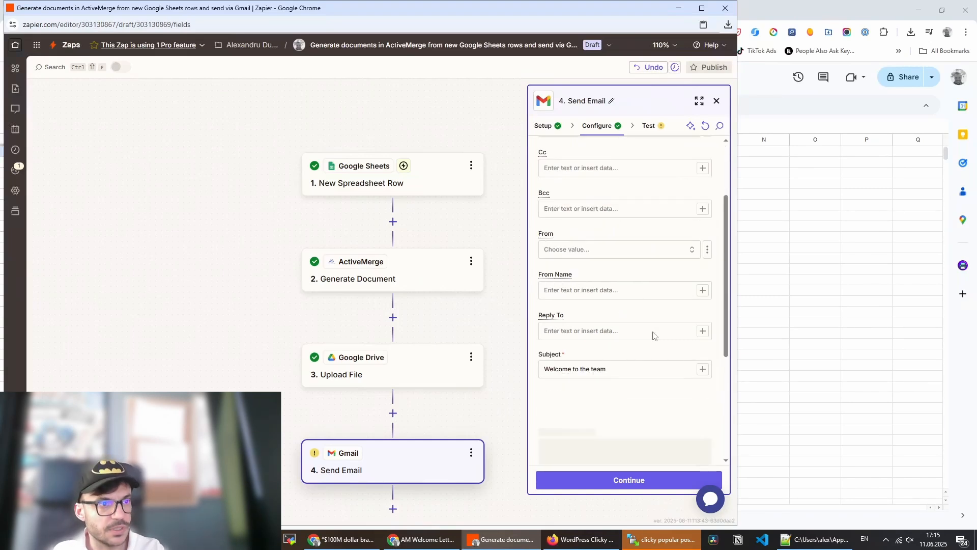
pyautogui.scroll(-1, 650, 344)
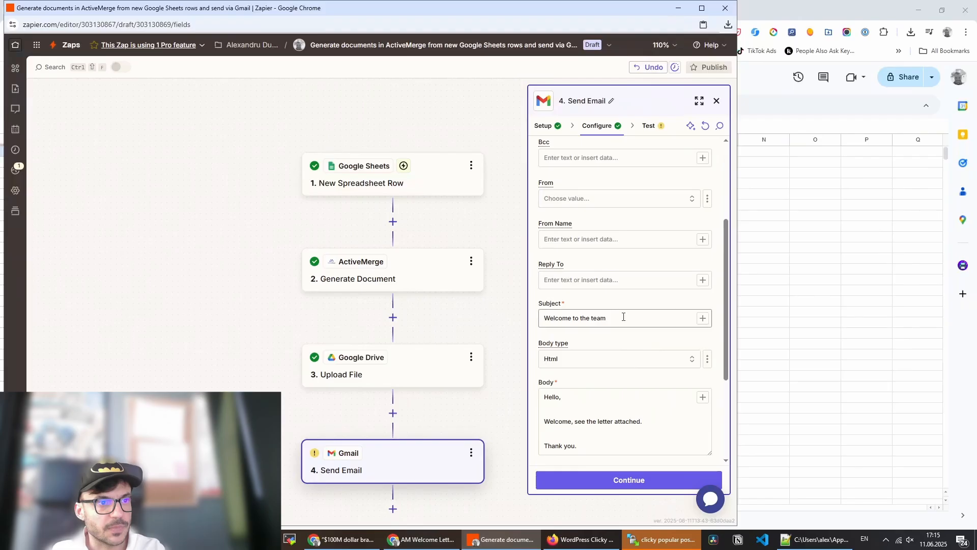
pyautogui.scroll(-1, 621, 356)
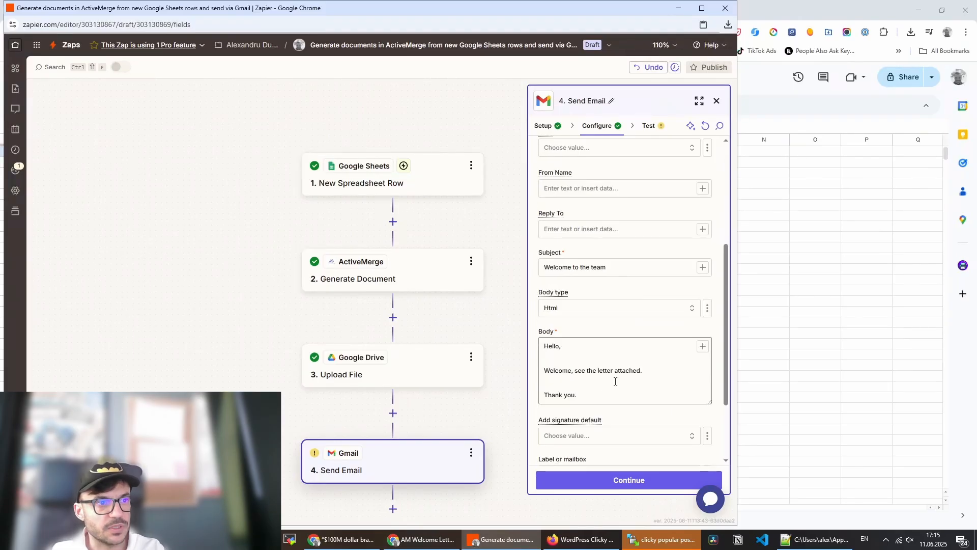
pyautogui.scroll(-2, 620, 374)
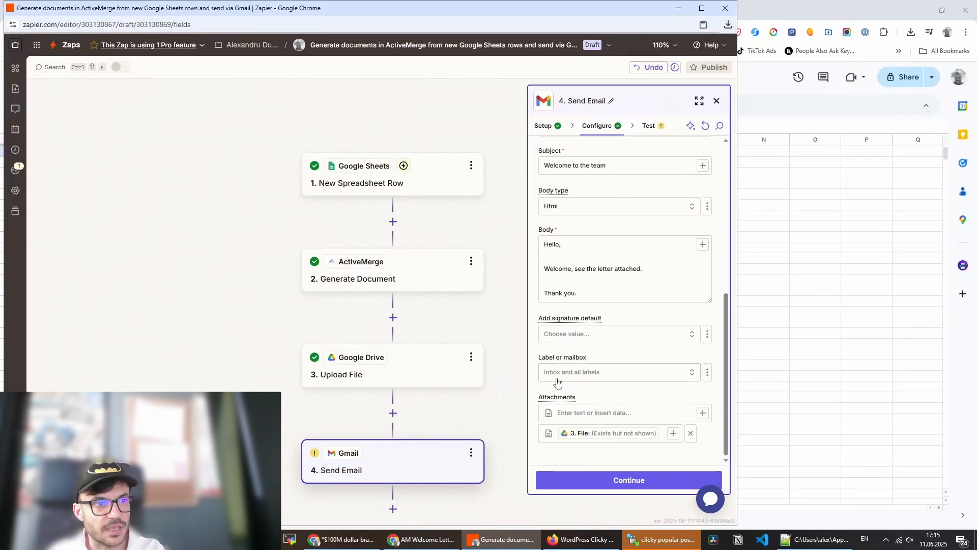
pyautogui.click(593, 484)
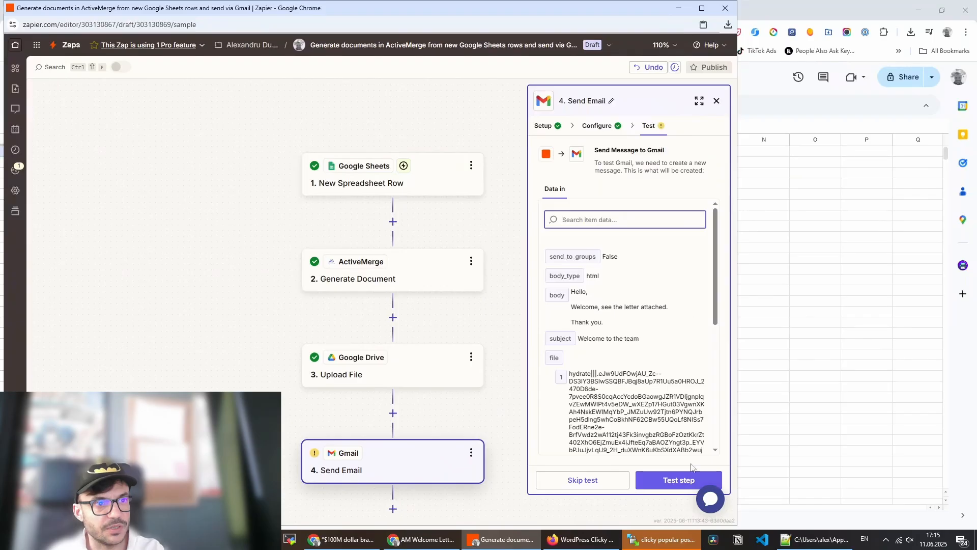
pyautogui.click(680, 485)
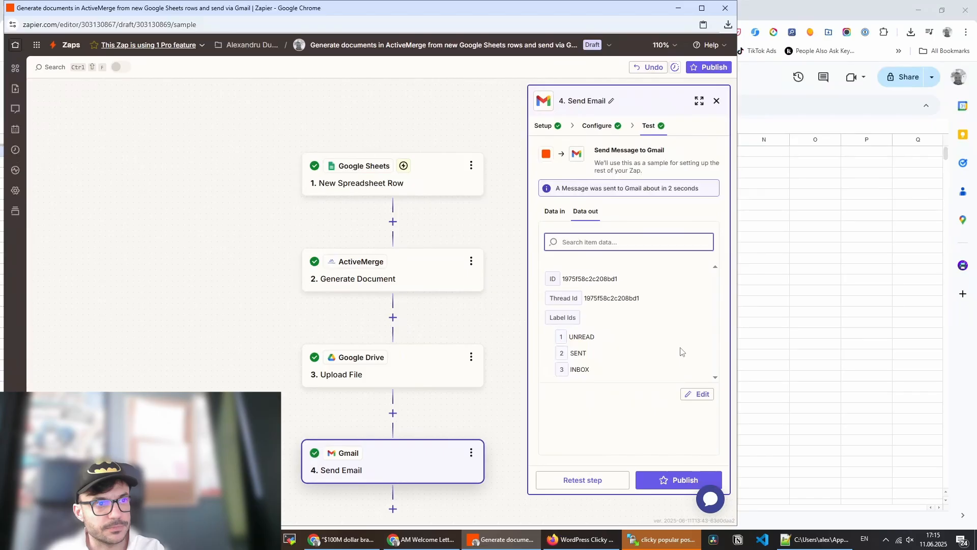
# Step: Switch to the main browser window, load mail.google.com in a new tab and open the "Welcome to the team" email
pyautogui.click(422, 540)
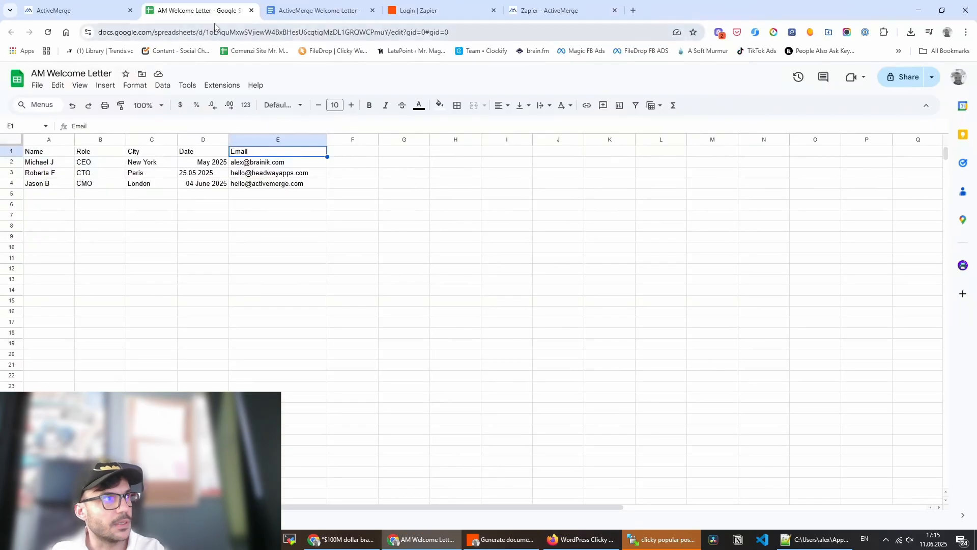
pyautogui.click(633, 10)
pyautogui.write('mail.google.com')
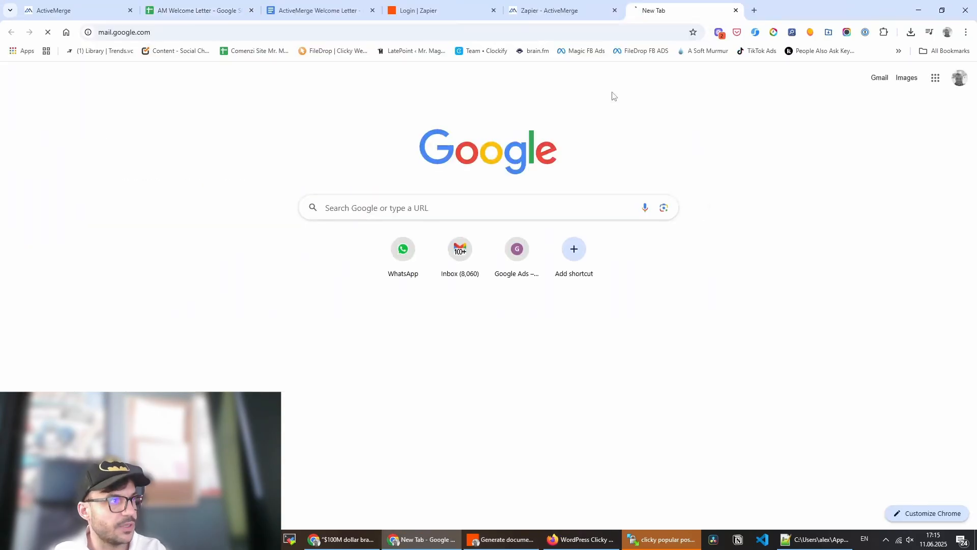
pyautogui.press('Return')
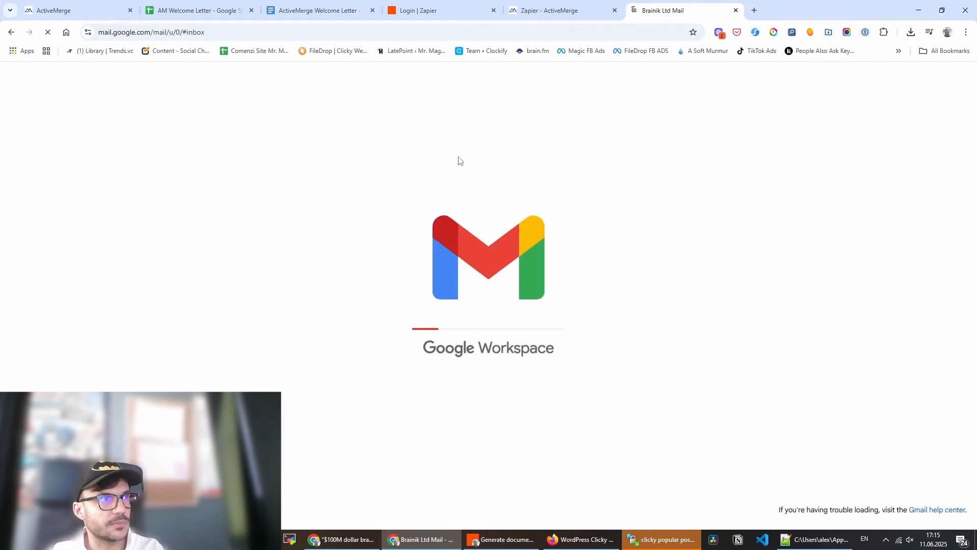
pyautogui.click(332, 153)
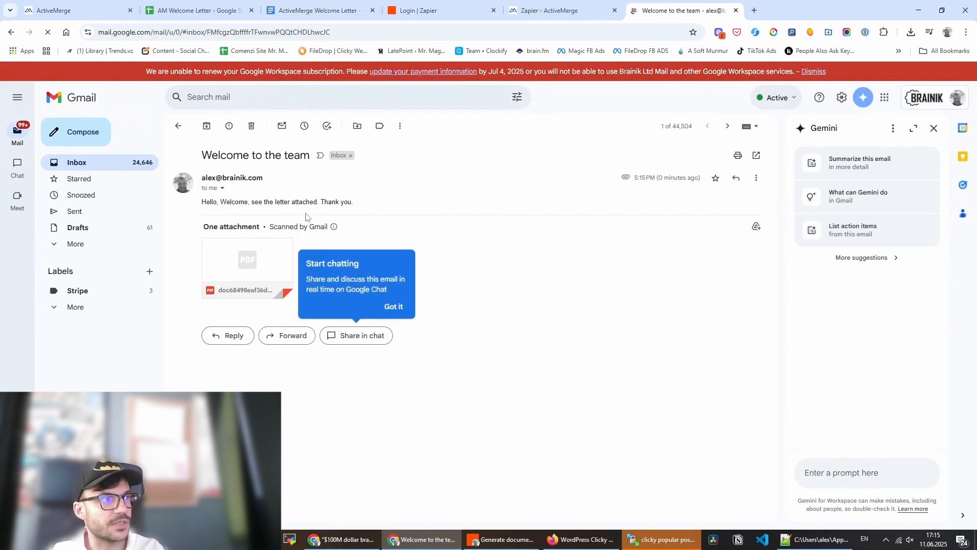
# Step: Preview the PDF welcome letter attached to the email, look through it and close the preview
pyautogui.click(248, 267)
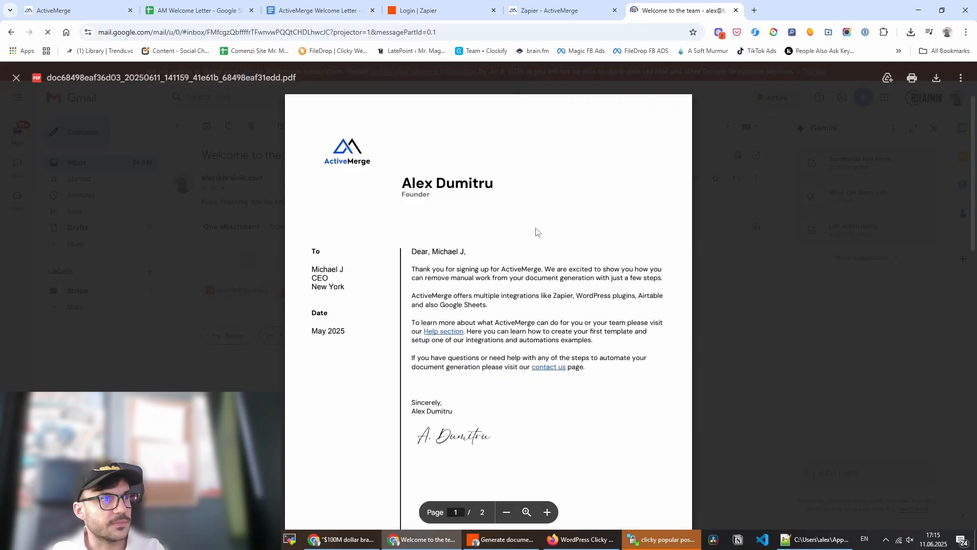
pyautogui.scroll(-2, 540, 219)
pyautogui.scroll(2, 468, 204)
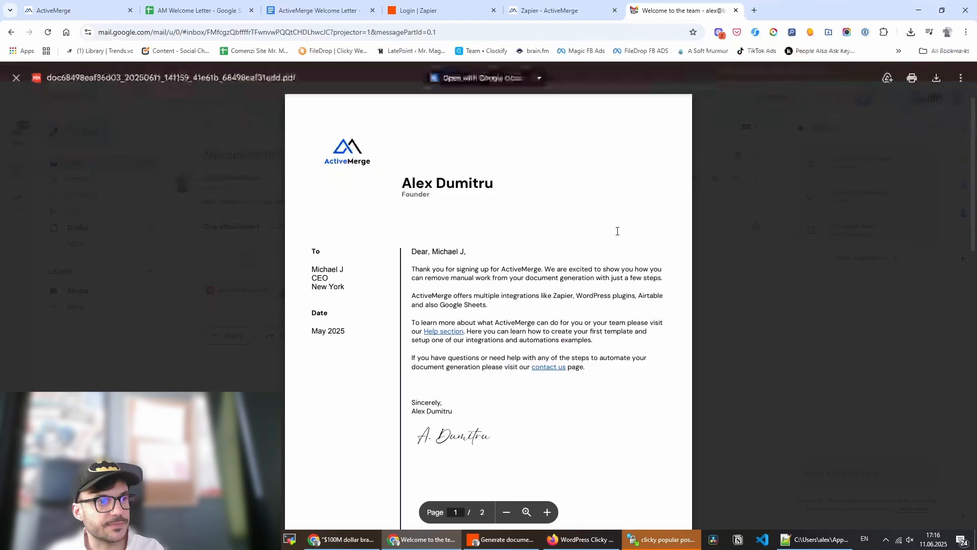
pyautogui.click(744, 310)
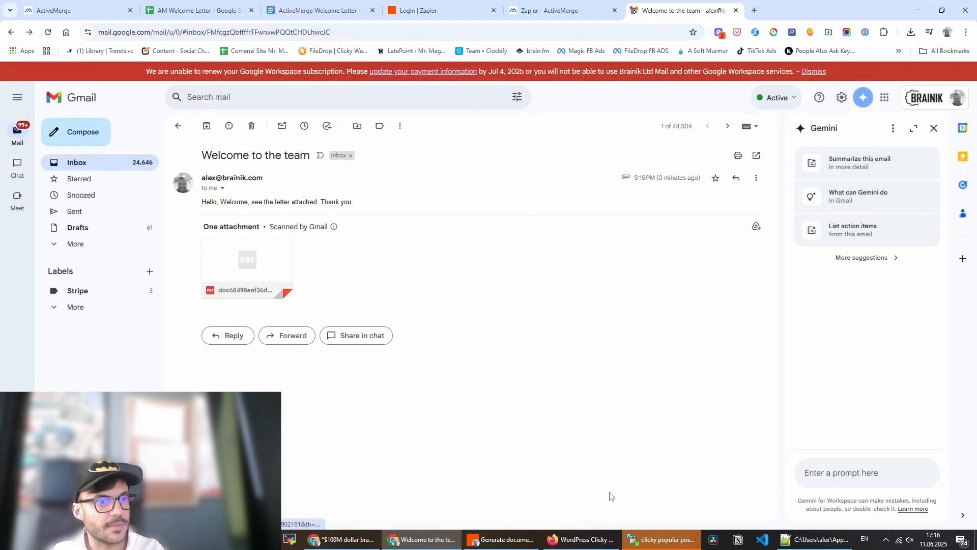
# Step: Look over the tested four-step Zap in Zapier, then switch to the AM Welcome Letter spreadsheet in Google Sheets
pyautogui.click(513, 540)
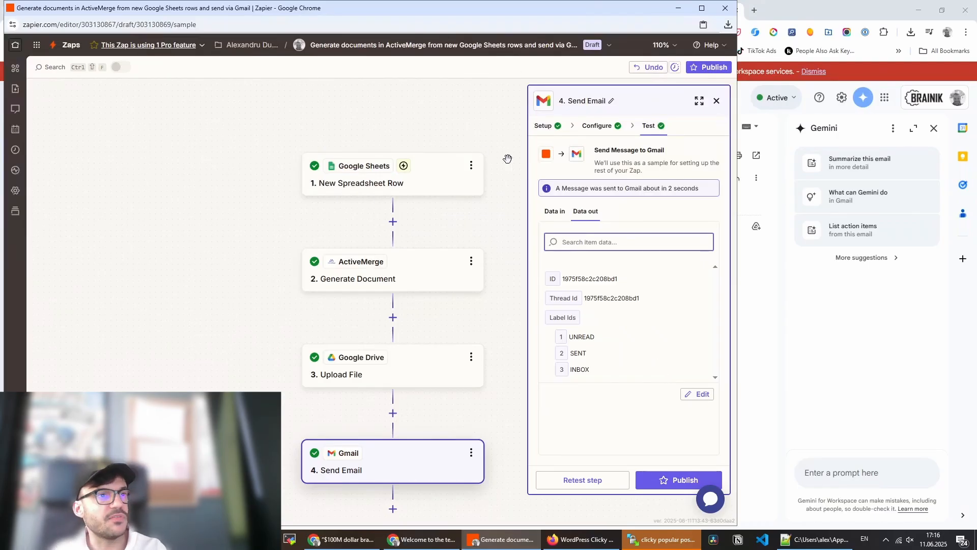
pyautogui.click(678, 9)
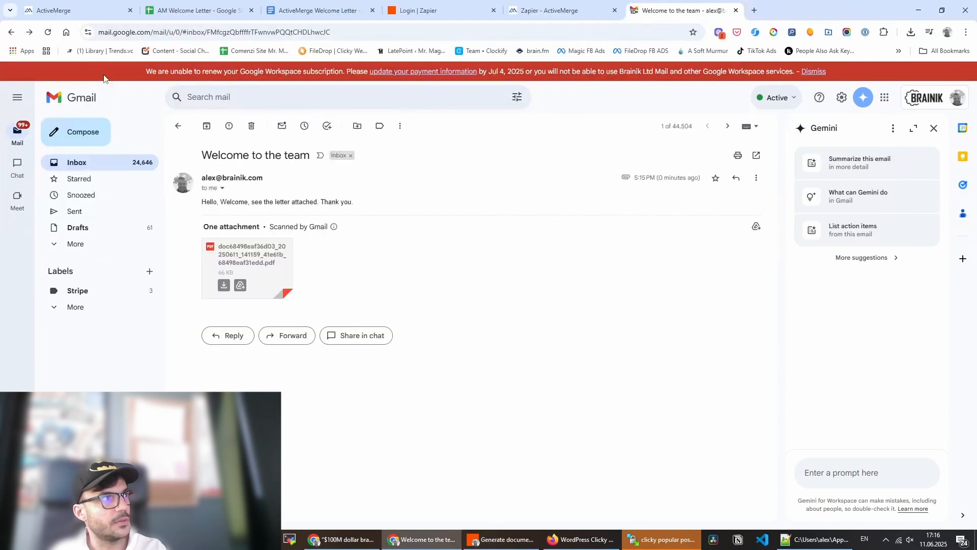
pyautogui.click(199, 11)
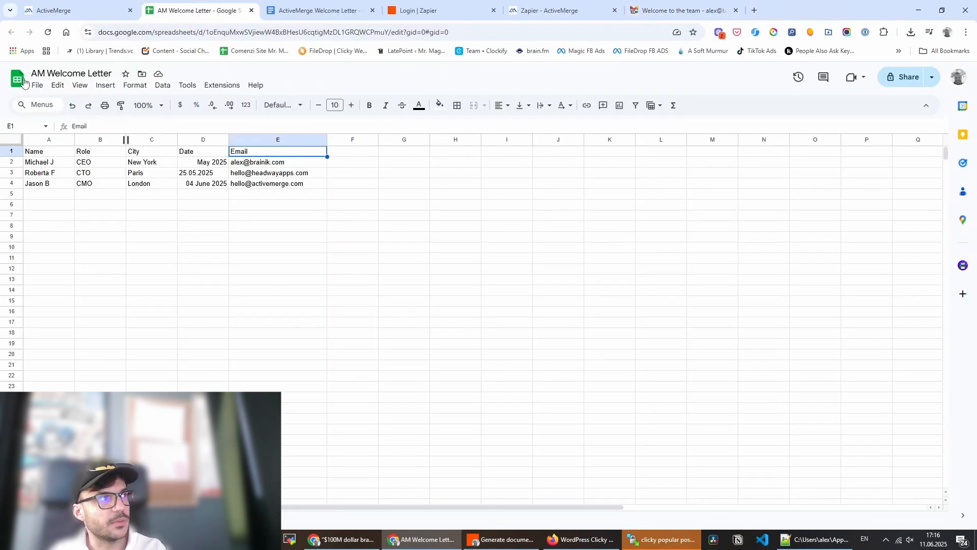